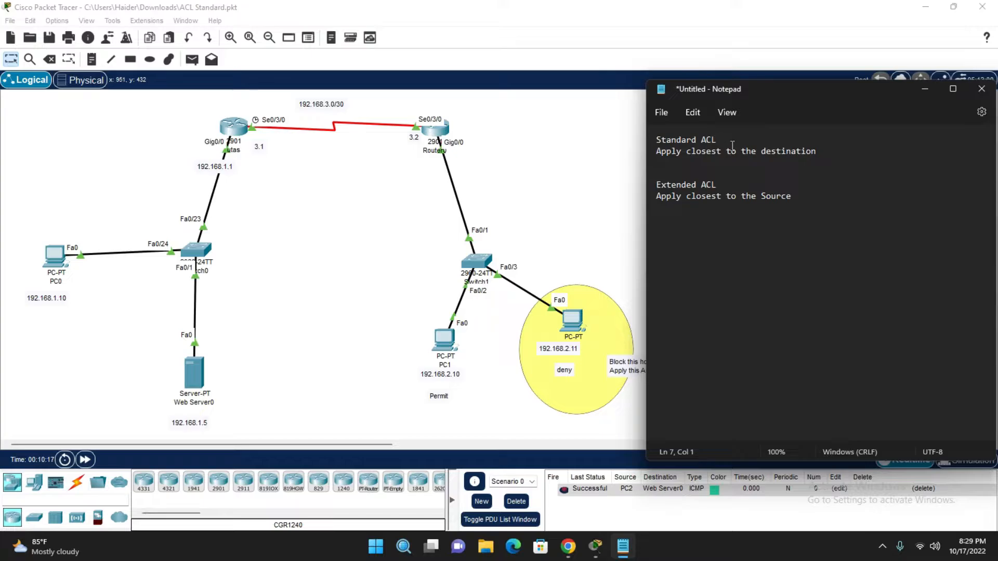
# Step: Review the notes on where the Standard ACL and the Extended ACL are applied
pyautogui.moveTo(721, 140); pyautogui.dragTo(663, 147)
pyautogui.moveTo(725, 186); pyautogui.dragTo(660, 185)
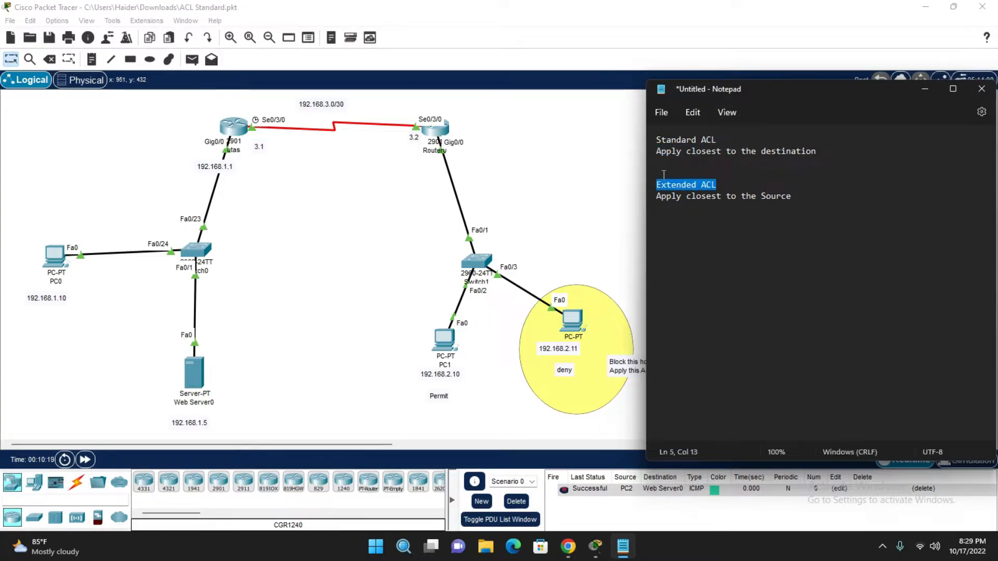
pyautogui.moveTo(723, 146); pyautogui.dragTo(653, 139)
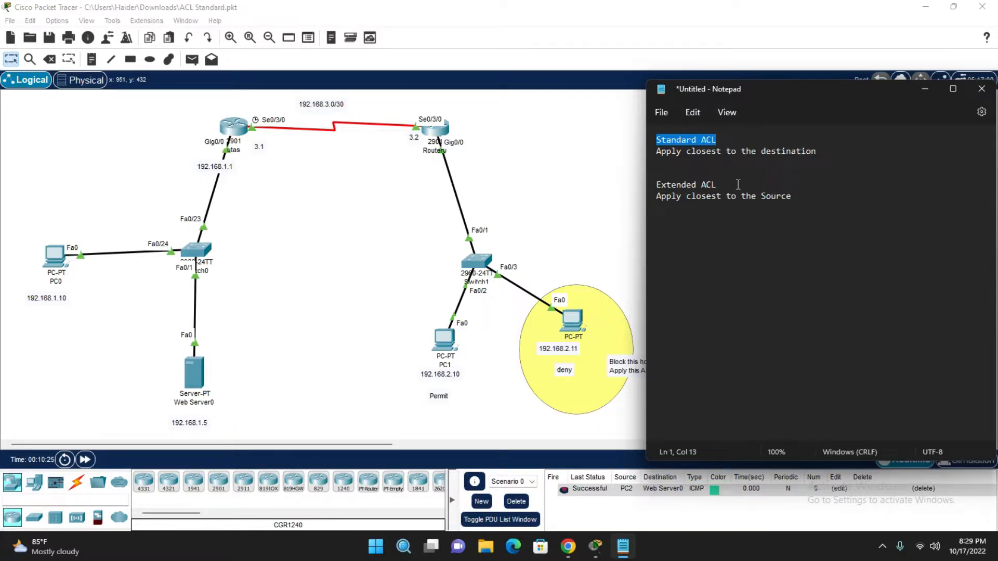
pyautogui.moveTo(738, 185); pyautogui.dragTo(649, 195)
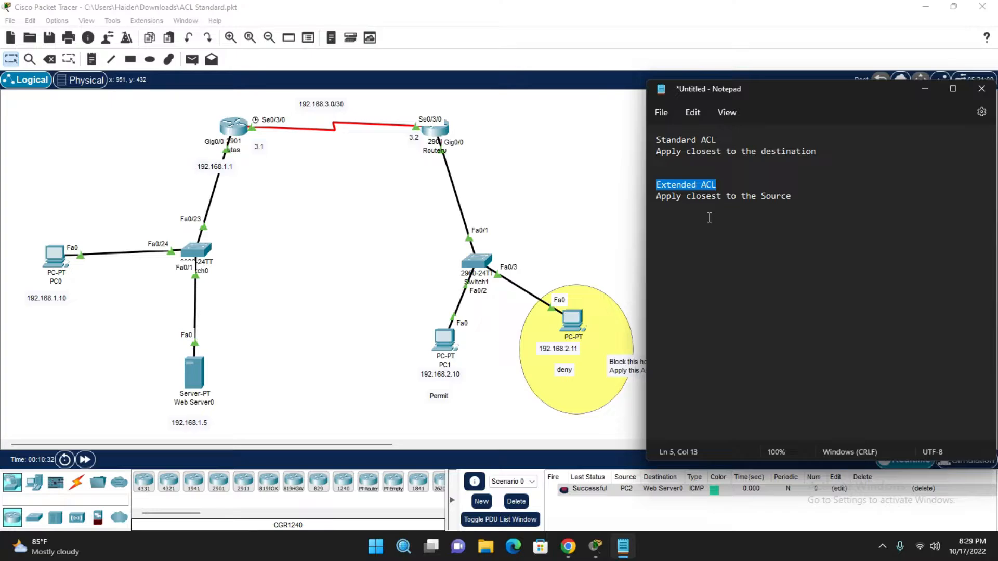
pyautogui.click(852, 146)
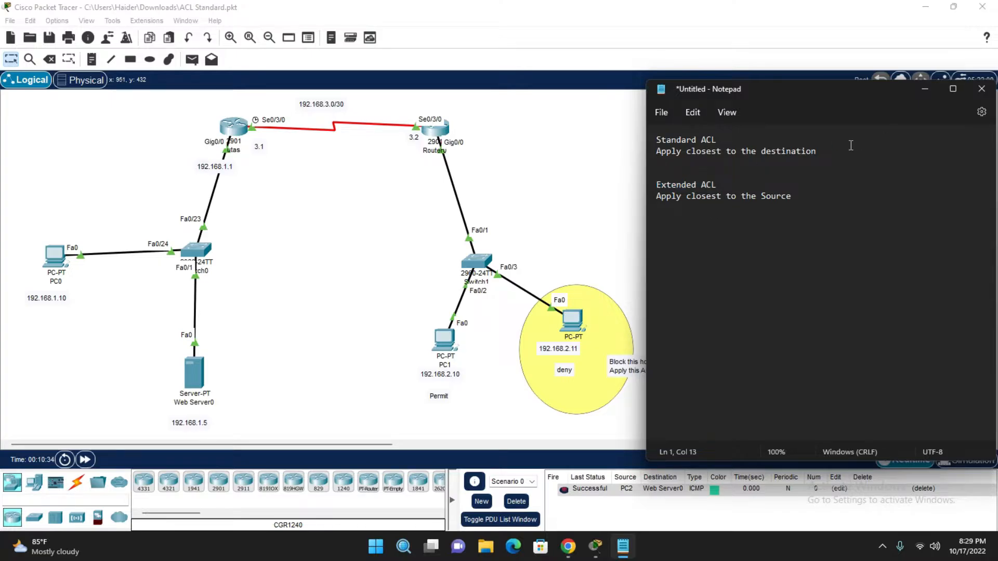
# Step: Insert five blank lines below the Standard ACL note in Notepad and switch back to the Packet Tracer topology
pyautogui.click(829, 150)
pyautogui.press('Return')
pyautogui.press('Return')
pyautogui.press('Return')
pyautogui.press('Return')
pyautogui.press('Return')
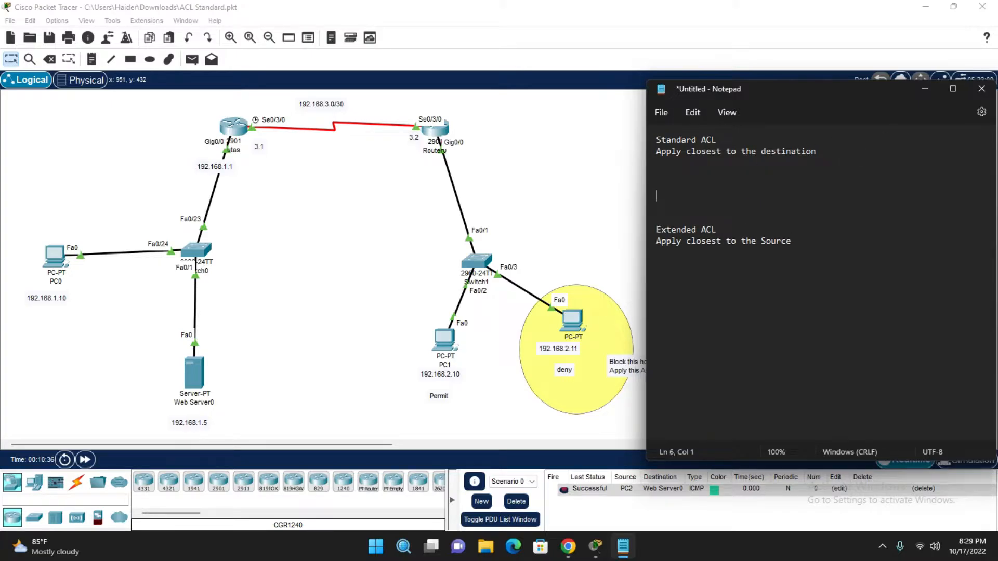
pyautogui.moveTo(766, 89); pyautogui.dragTo(880, 84)
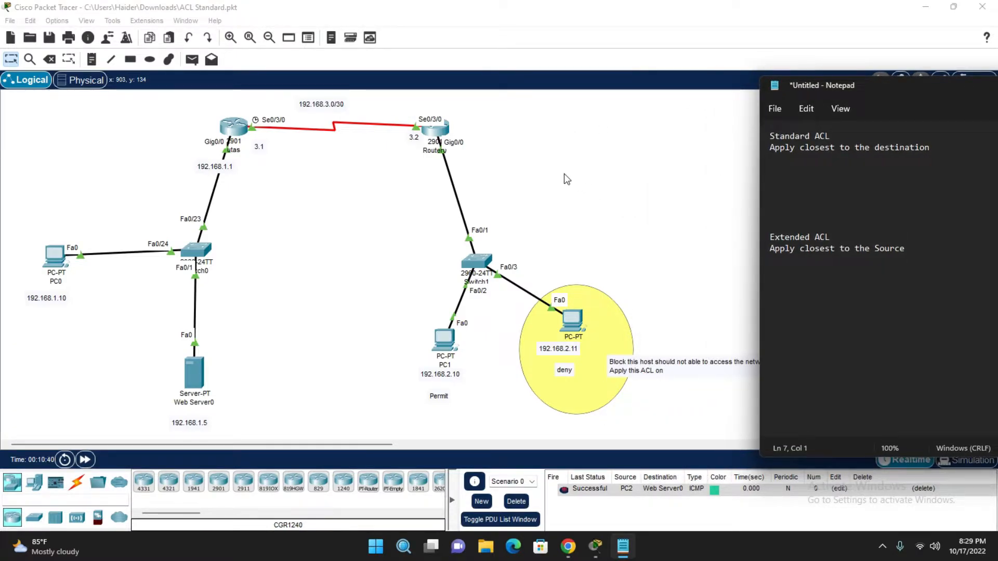
pyautogui.click(551, 173)
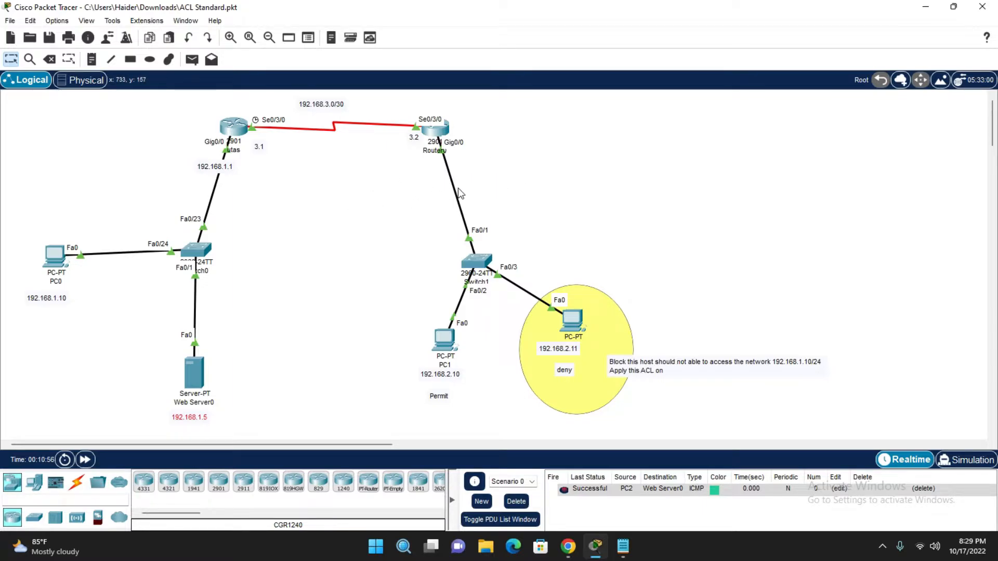
# Step: Place a note reading 192.168.2.0/24 on the link between the second router's Gig0/0 and Switch1
pyautogui.click(92, 59)
pyautogui.click(451, 191)
pyautogui.write('192')
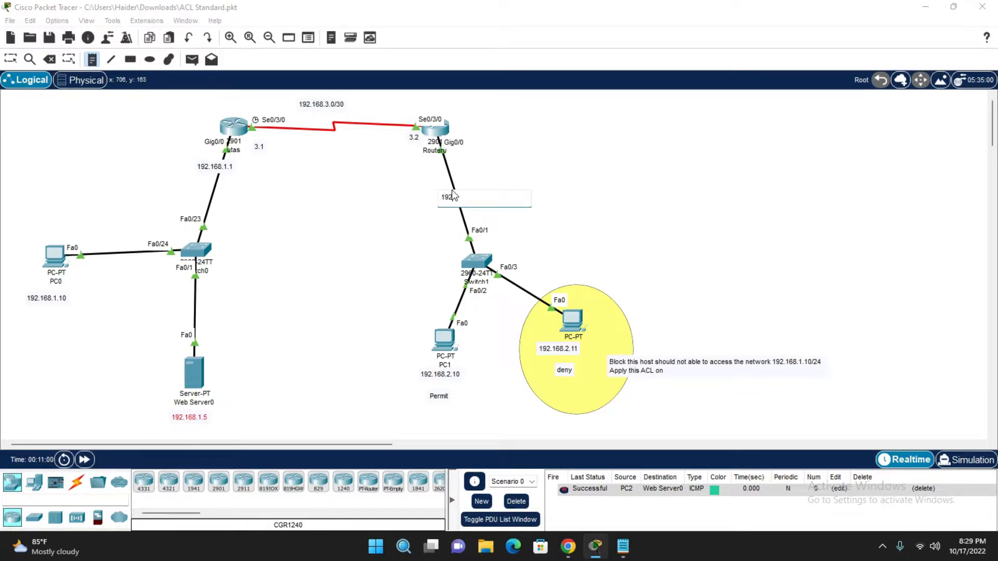
pyautogui.write('.168.2.0/24')
pyautogui.click(7, 61)
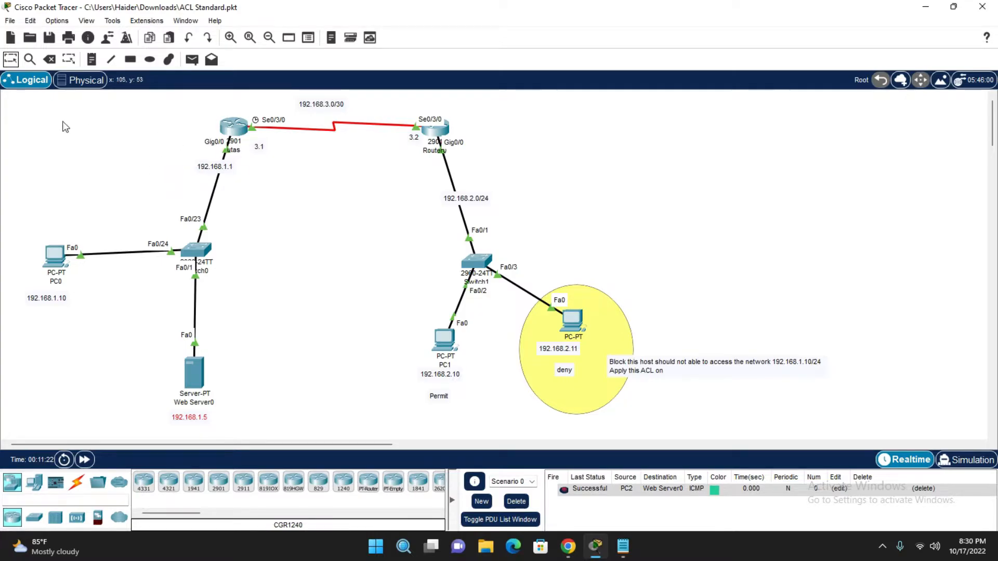
# Step: Examine the destination network by selecting the devices and labels around the switch that serves PC0 and Web Server0
pyautogui.moveTo(8, 143); pyautogui.dragTo(289, 441)
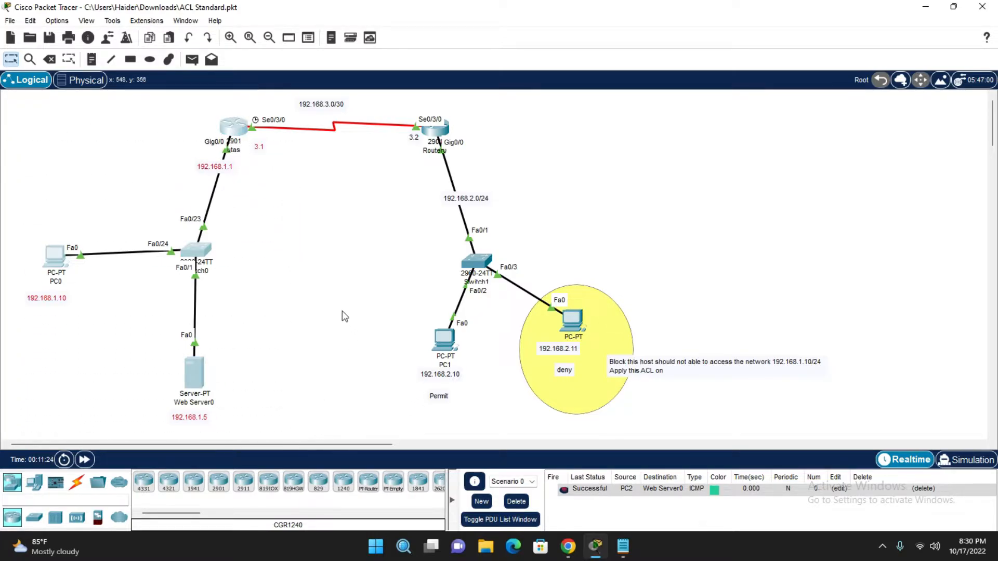
pyautogui.click(342, 314)
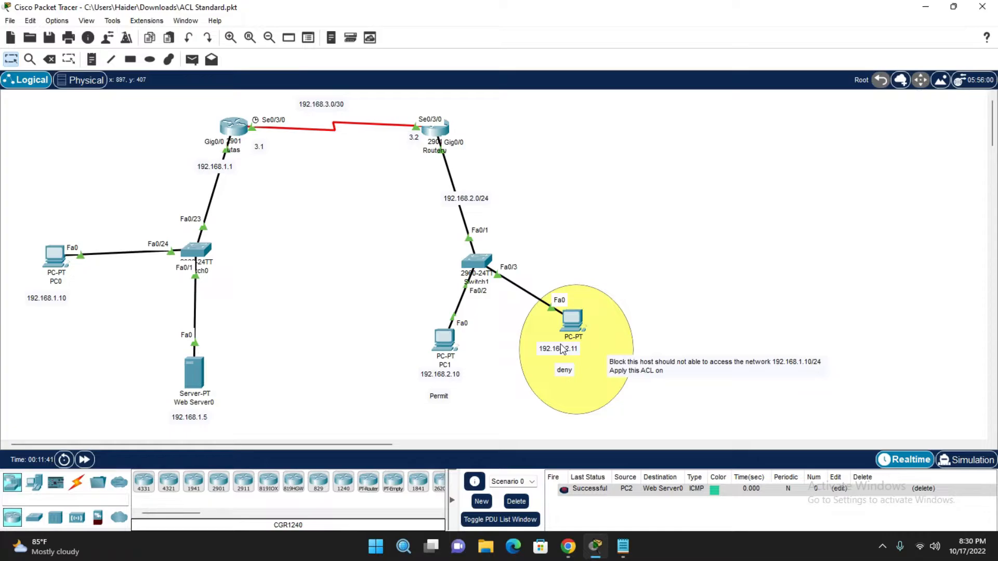
pyautogui.moveTo(25, 133); pyautogui.dragTo(258, 413)
pyautogui.moveTo(3, 153); pyautogui.dragTo(301, 427)
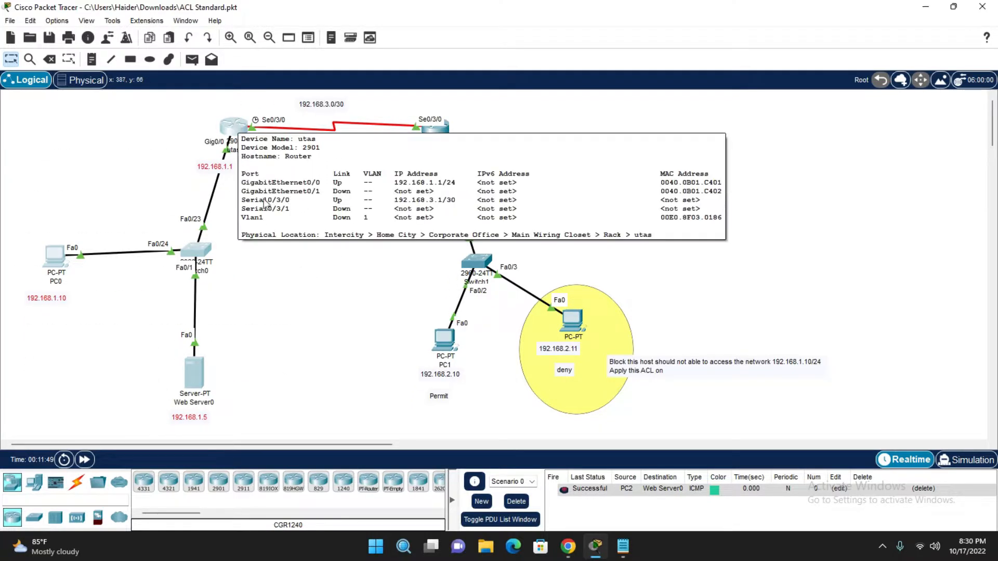
pyautogui.click(256, 182)
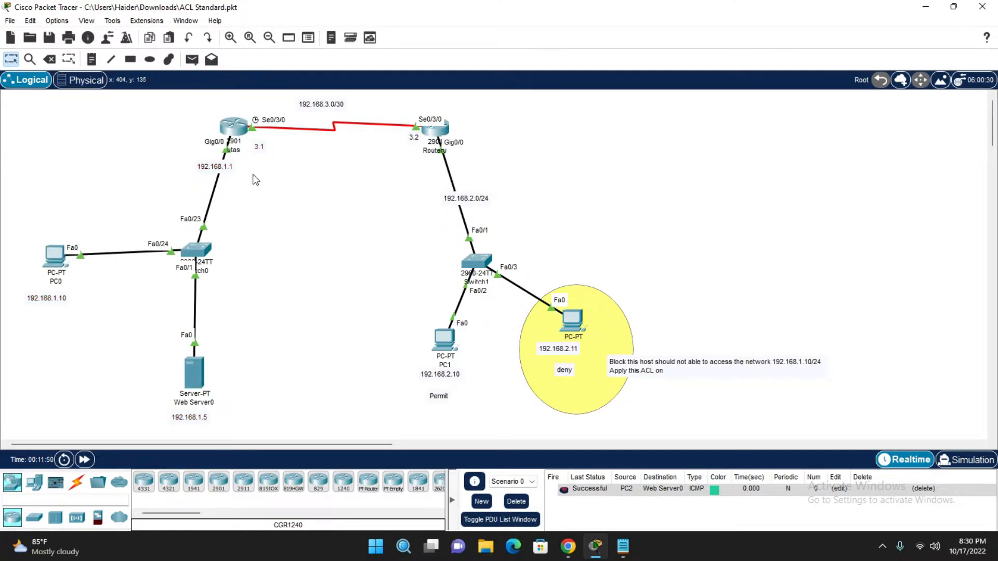
# Step: Set the CLI dialog font size to 14 in the preferences and apply it
pyautogui.click(234, 132)
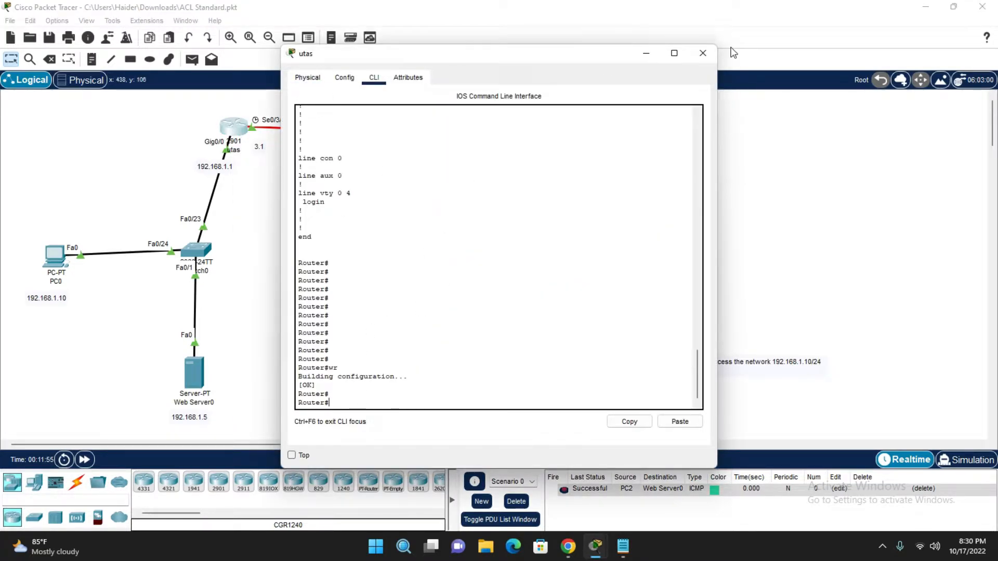
pyautogui.click(703, 53)
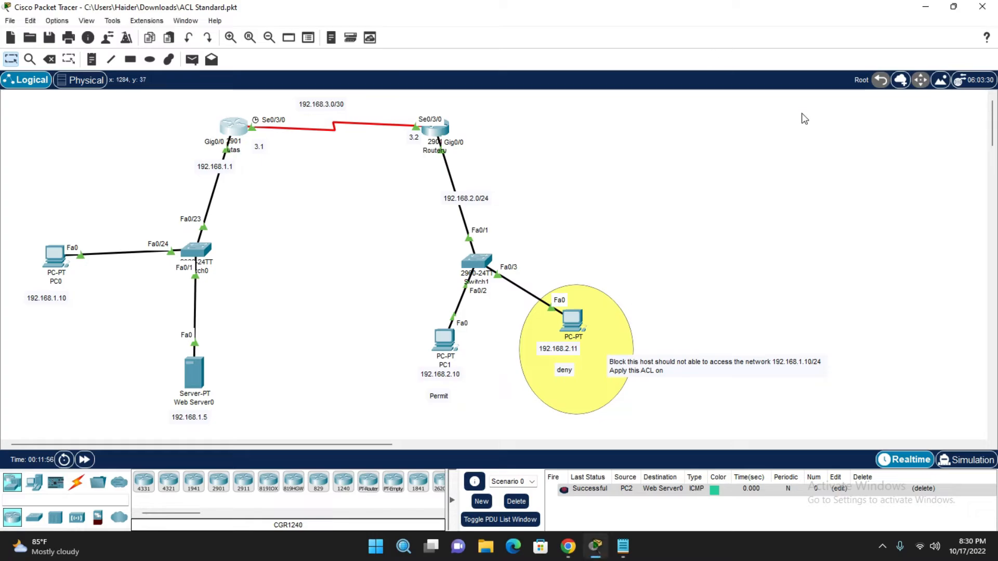
pyautogui.click(56, 21)
pyautogui.click(80, 35)
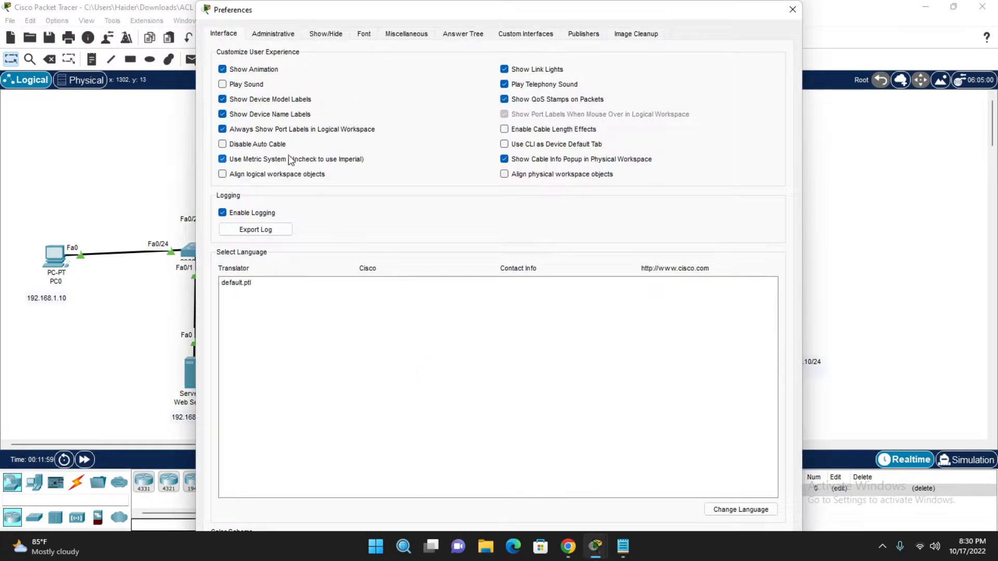
pyautogui.click(364, 34)
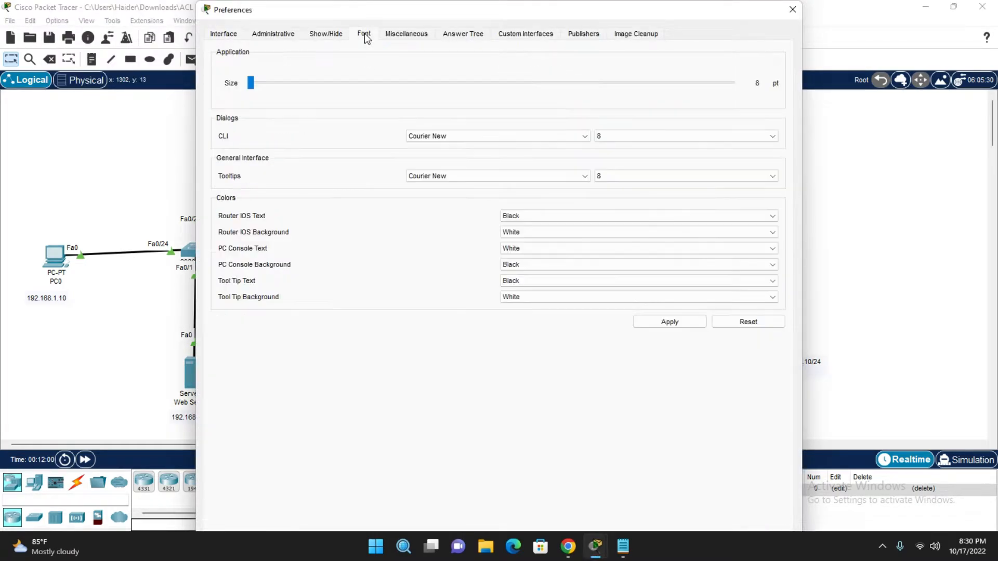
pyautogui.click(685, 136)
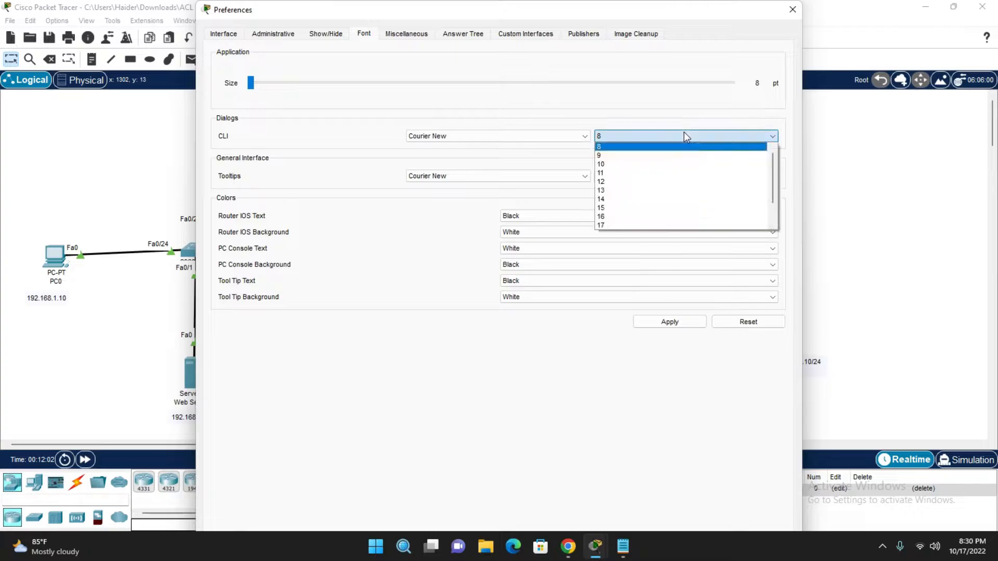
pyautogui.click(613, 204)
pyautogui.click(662, 323)
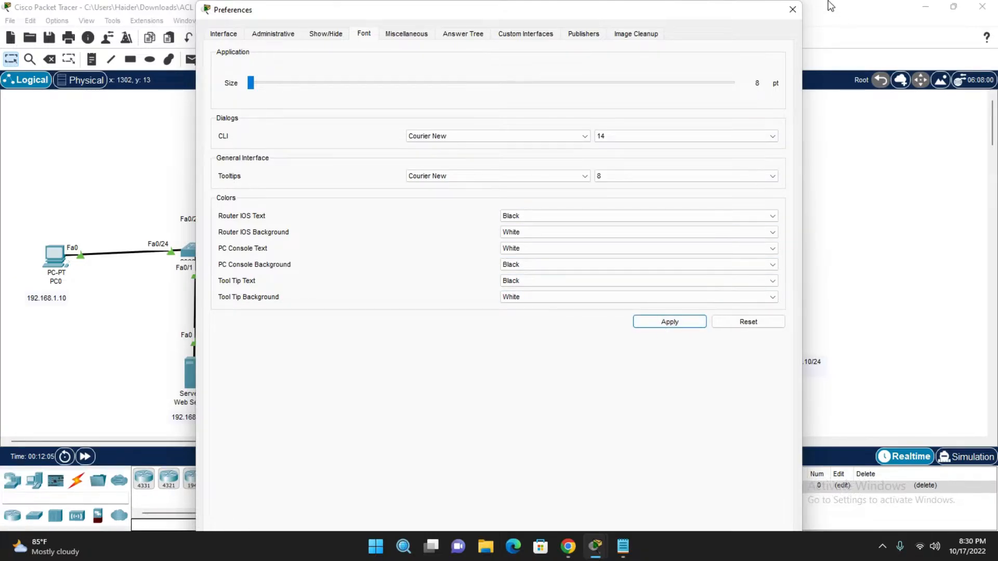
pyautogui.click(792, 9)
# Step: Open the utas router's command line and enter global configuration mode with configure terminal
pyautogui.click(230, 128)
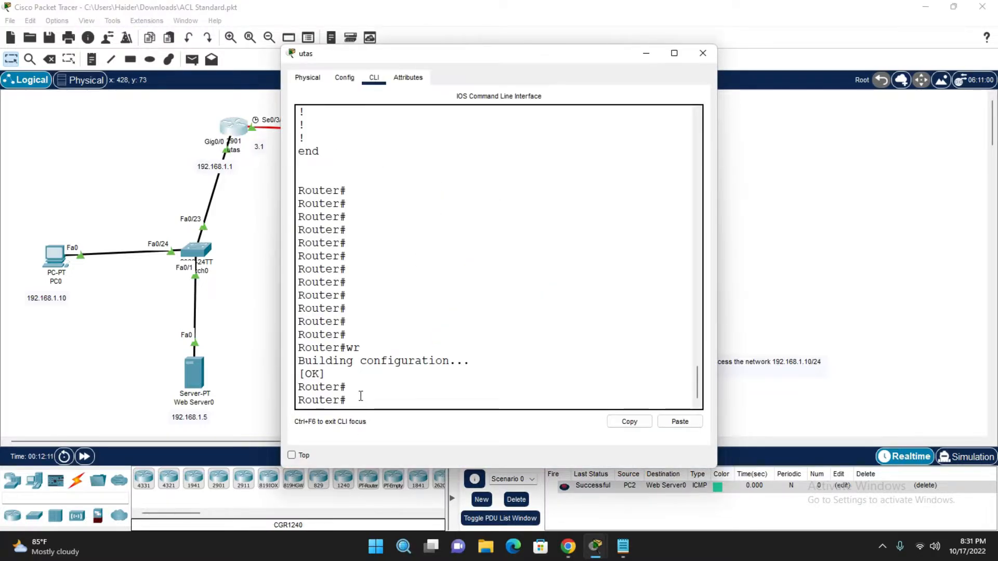
pyautogui.write('conf')
pyautogui.press('Tab')
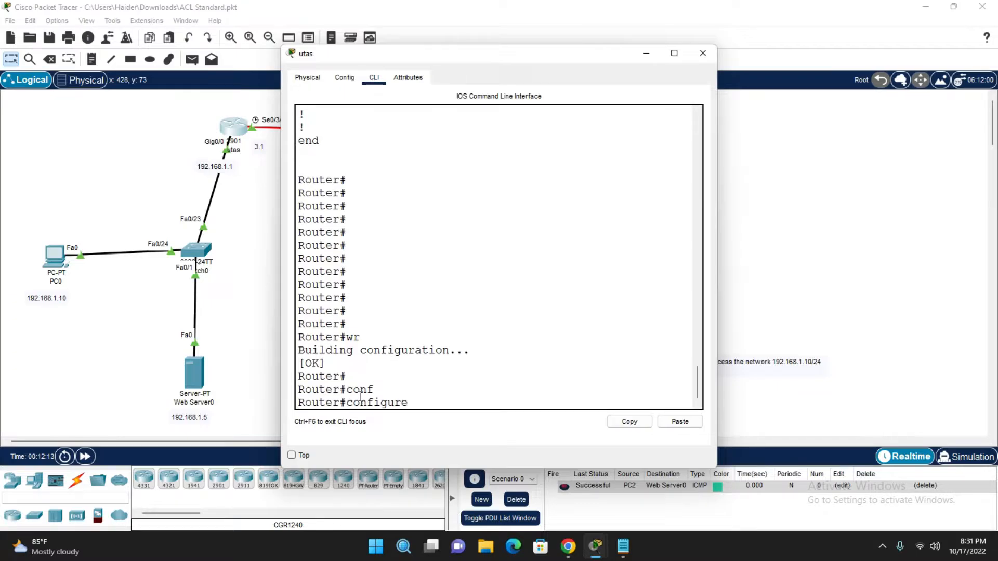
pyautogui.write('te')
pyautogui.press('Tab')
pyautogui.press('Return')
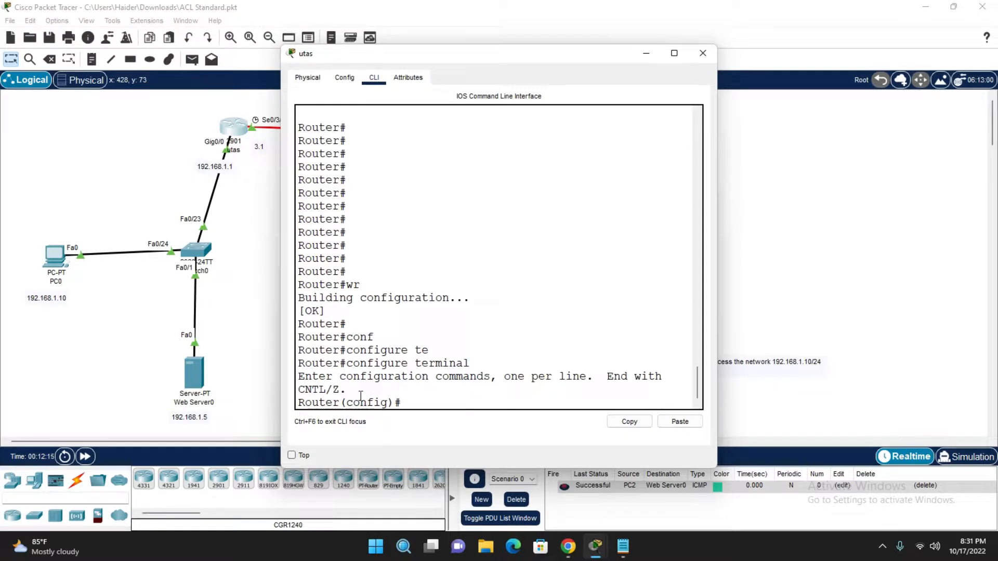
# Step: Begin an access-list command on the utas router and look up its permitted number ranges with ?
pyautogui.write('acc')
pyautogui.press('Tab')
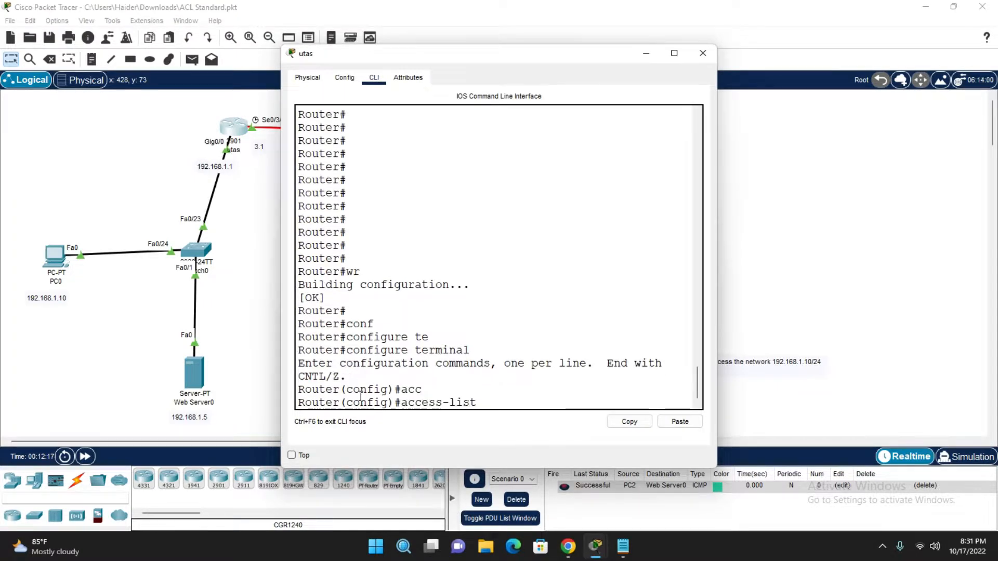
pyautogui.write('10')
pyautogui.moveTo(373, 53); pyautogui.dragTo(721, 56)
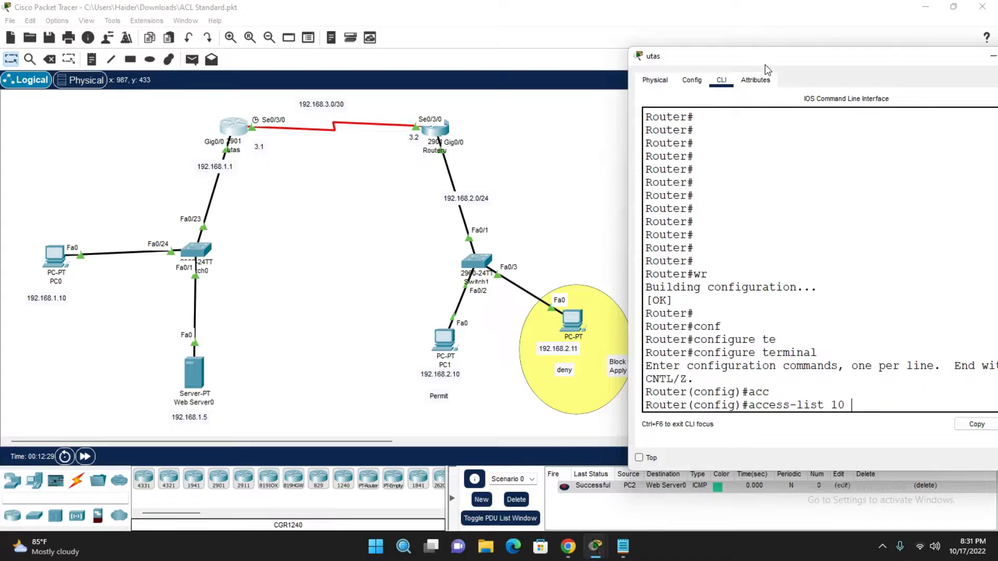
pyautogui.moveTo(772, 60); pyautogui.dragTo(599, 61)
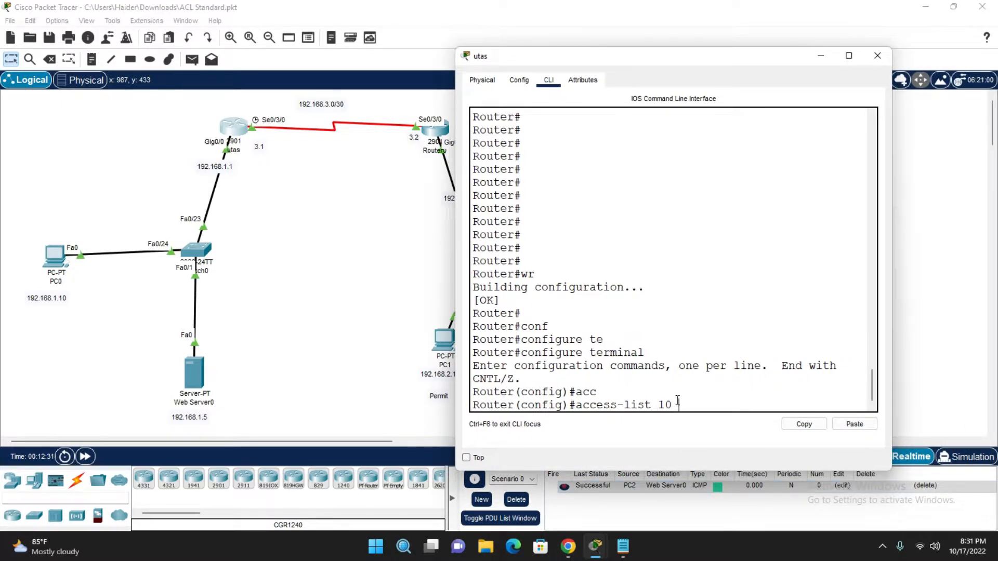
pyautogui.press('BackSpace')
pyautogui.press('BackSpace')
pyautogui.write('?')
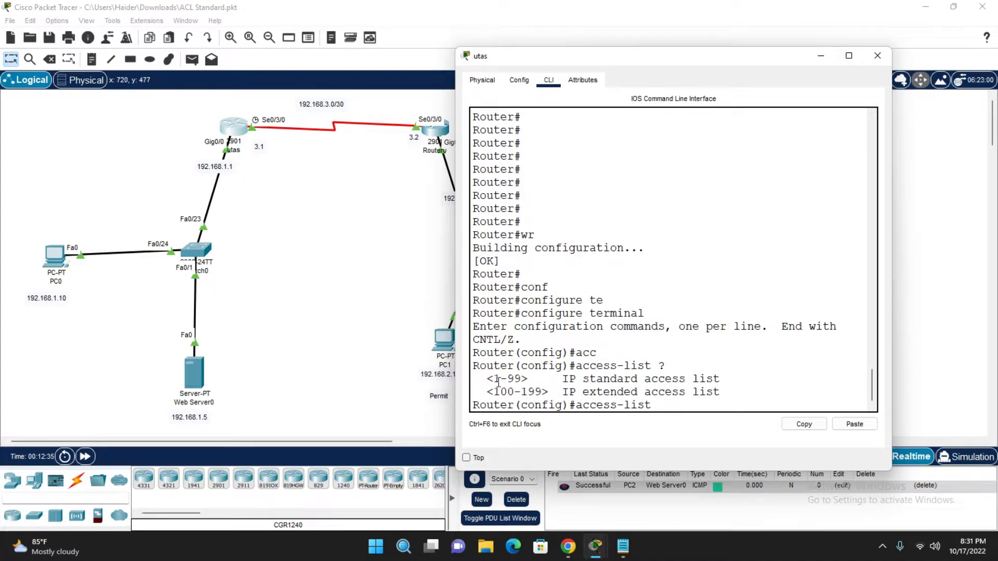
pyautogui.moveTo(494, 378); pyautogui.dragTo(524, 376)
pyautogui.moveTo(737, 378); pyautogui.dragTo(550, 395)
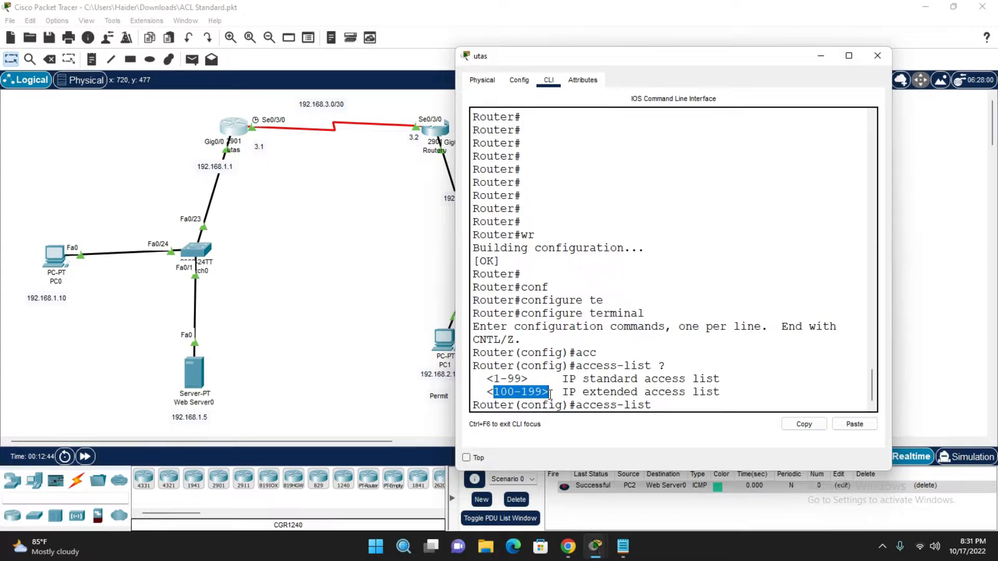
pyautogui.click(659, 403)
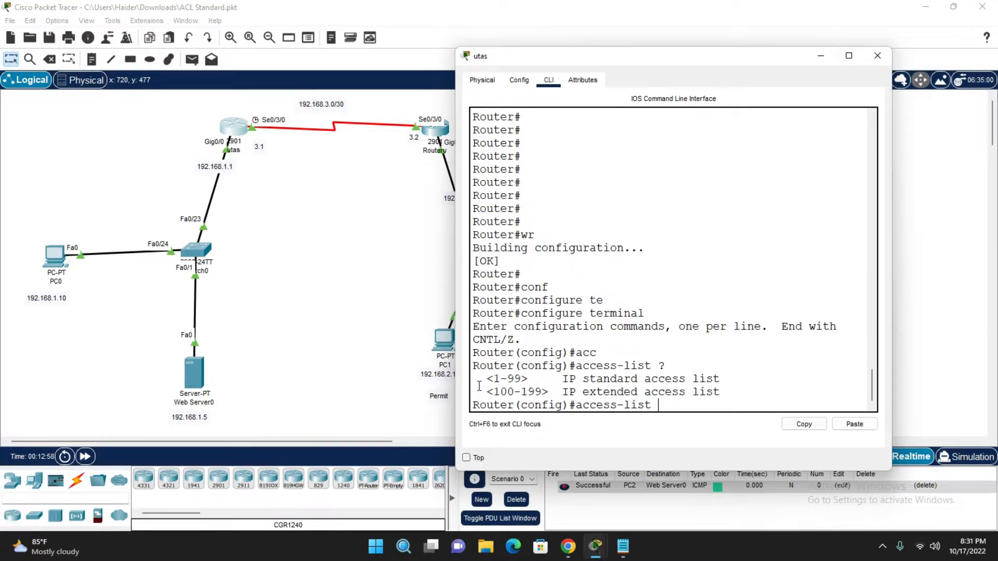
# Step: Give the access-list command the standard ACL number 10
pyautogui.moveTo(496, 378); pyautogui.dragTo(522, 378)
pyautogui.write('10')
pyautogui.moveTo(542, 58); pyautogui.dragTo(692, 42)
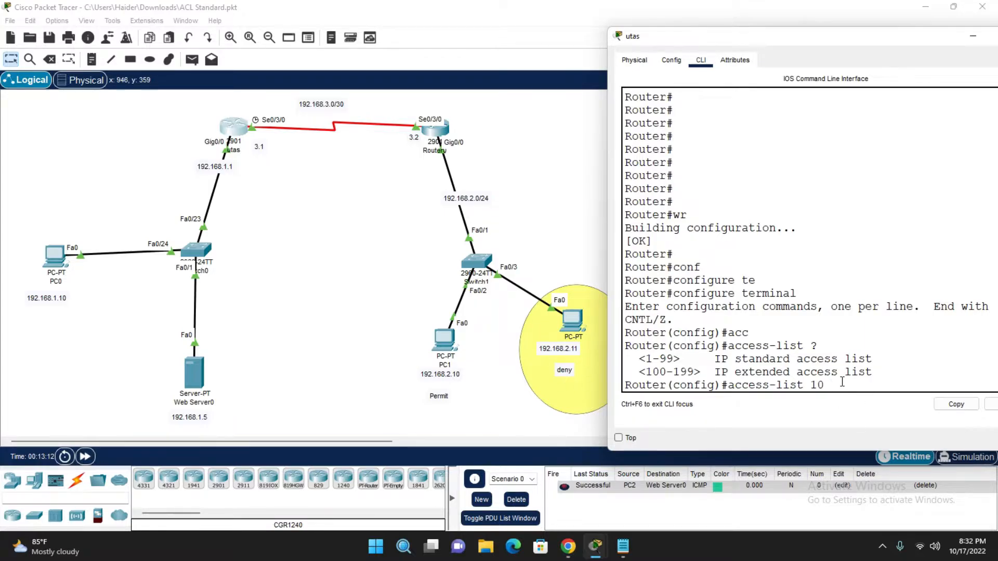
pyautogui.write('hos')
pyautogui.press('Tab')
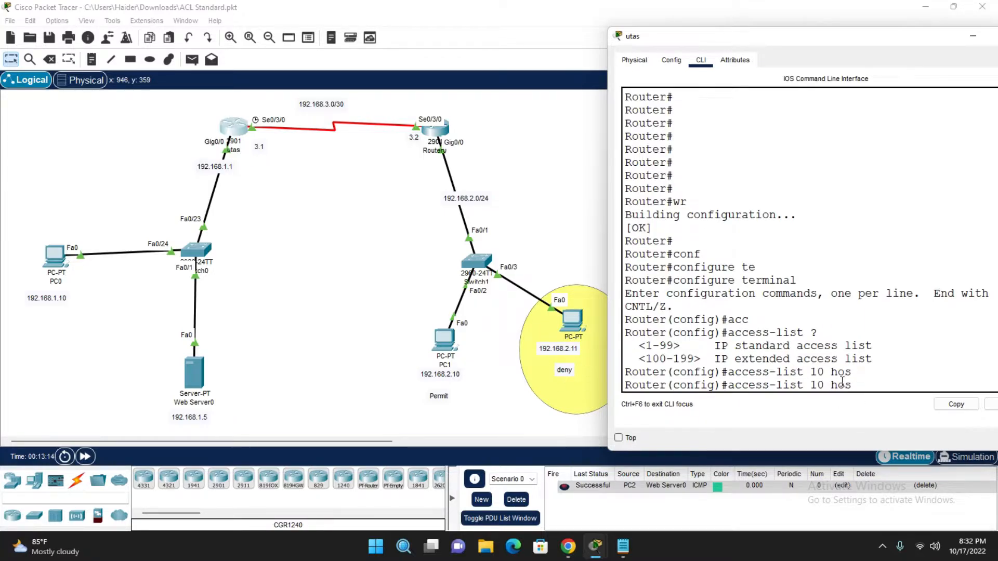
pyautogui.write('t')
pyautogui.press('Tab')
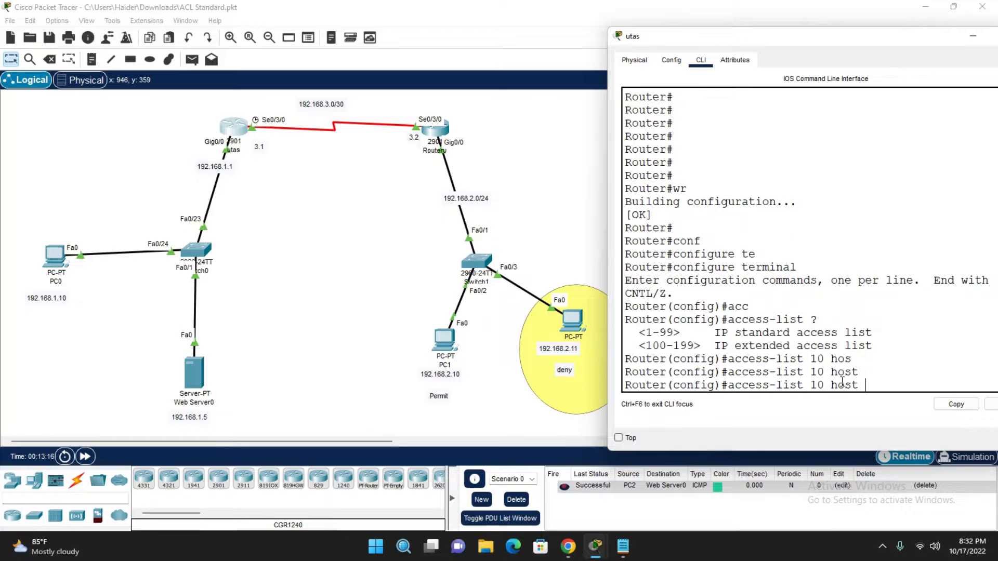
pyautogui.write('192.168.2.11')
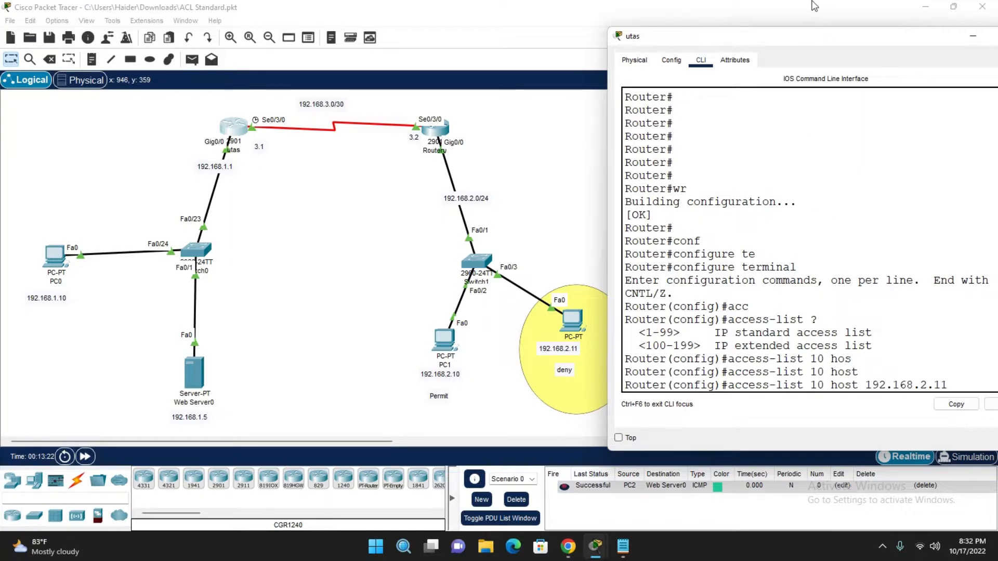
pyautogui.moveTo(799, 40); pyautogui.dragTo(542, 40)
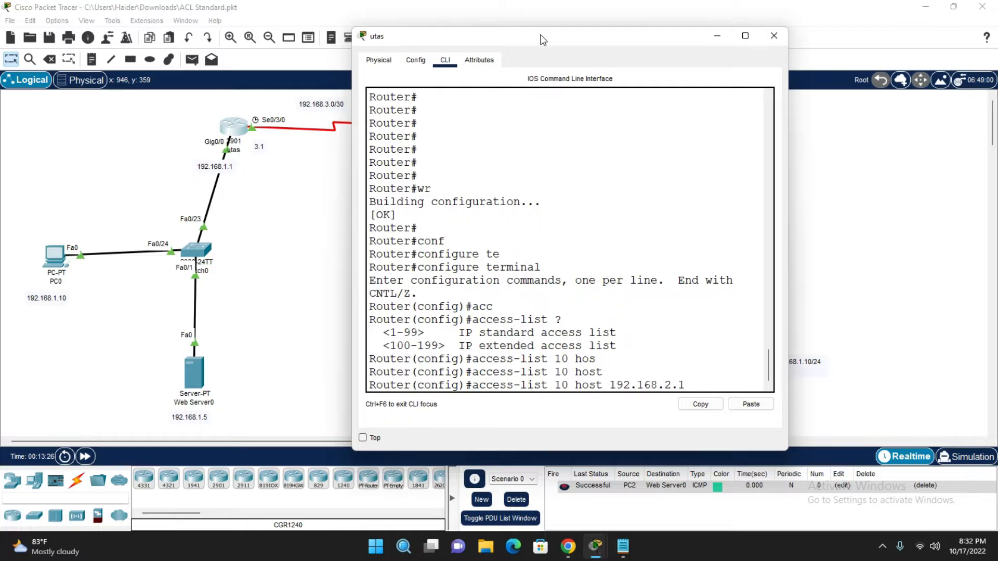
pyautogui.press('BackSpace')
pyautogui.press('BackSpace')
pyautogui.press('BackSpace')
pyautogui.press('BackSpace')
pyautogui.press('BackSpace')
pyautogui.press('BackSpace')
pyautogui.press('BackSpace')
pyautogui.press('BackSpace')
pyautogui.press('BackSpace')
pyautogui.press('BackSpace')
pyautogui.press('BackSpace')
pyautogui.press('BackSpace')
pyautogui.press('BackSpace')
pyautogui.press('BackSpace')
pyautogui.press('BackSpace')
# Step: Complete the access-list 10 command on the utas router to deny host 192.168.2.11
pyautogui.write('de')
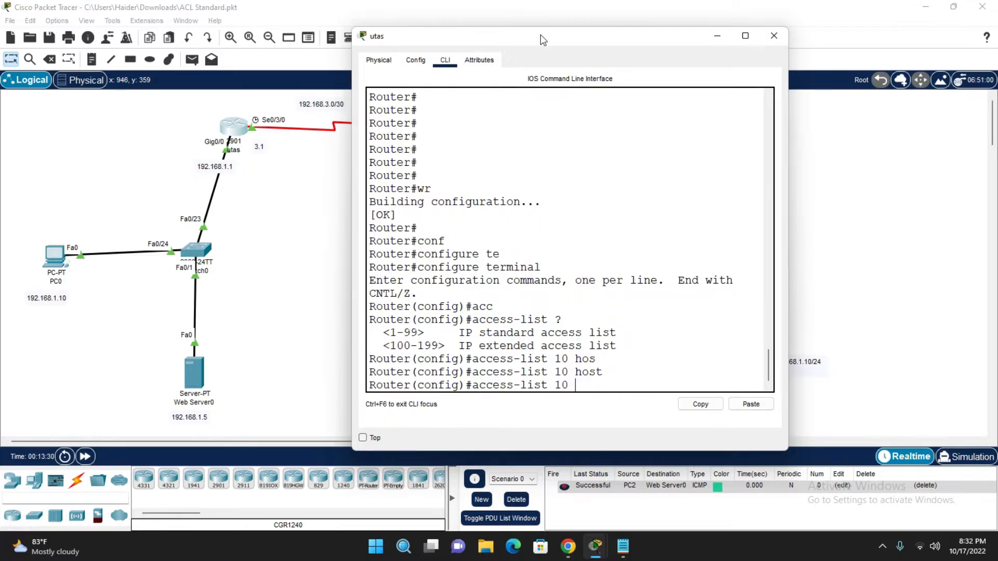
pyautogui.press('Tab')
pyautogui.write('hos')
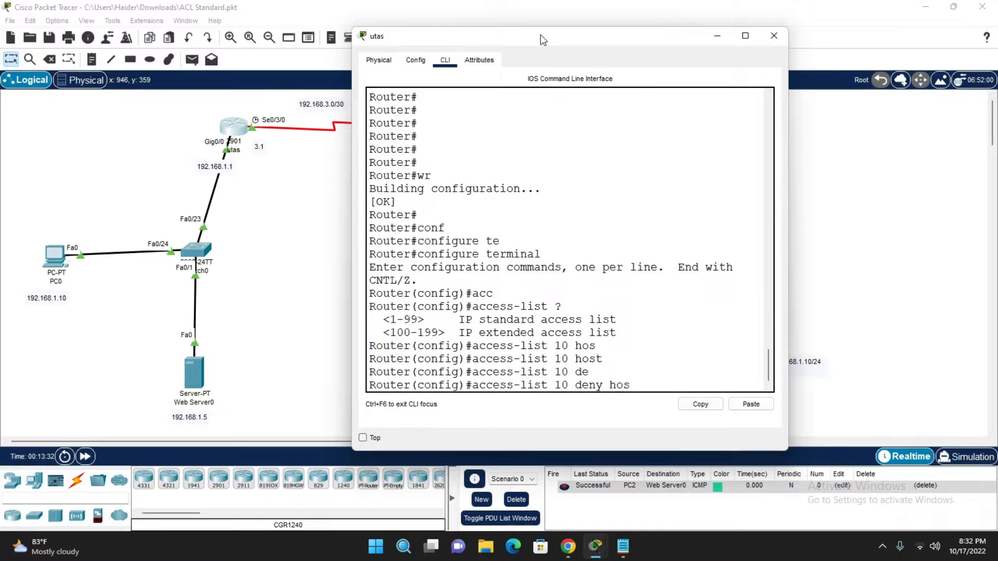
pyautogui.press('Tab')
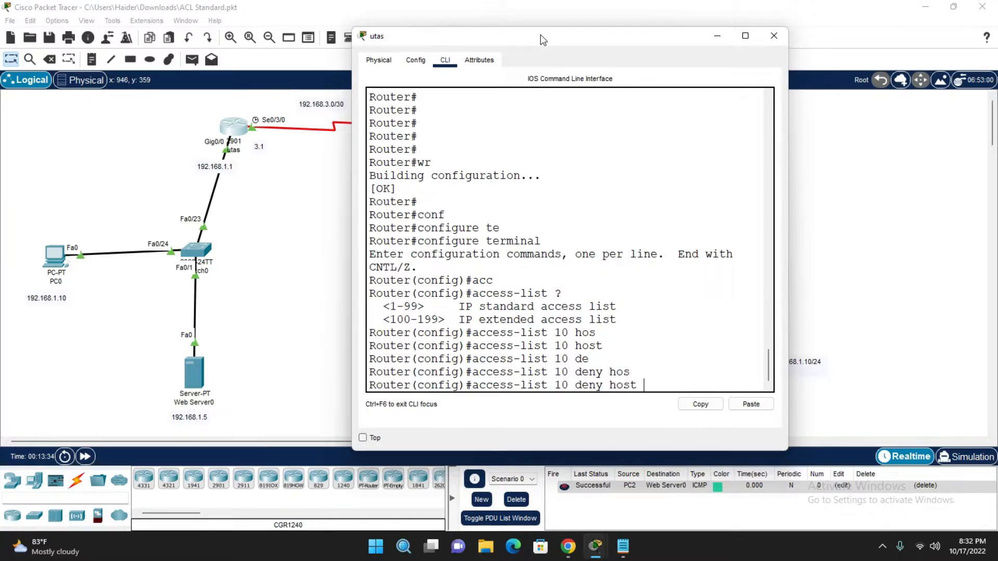
pyautogui.moveTo(534, 45); pyautogui.dragTo(238, 39)
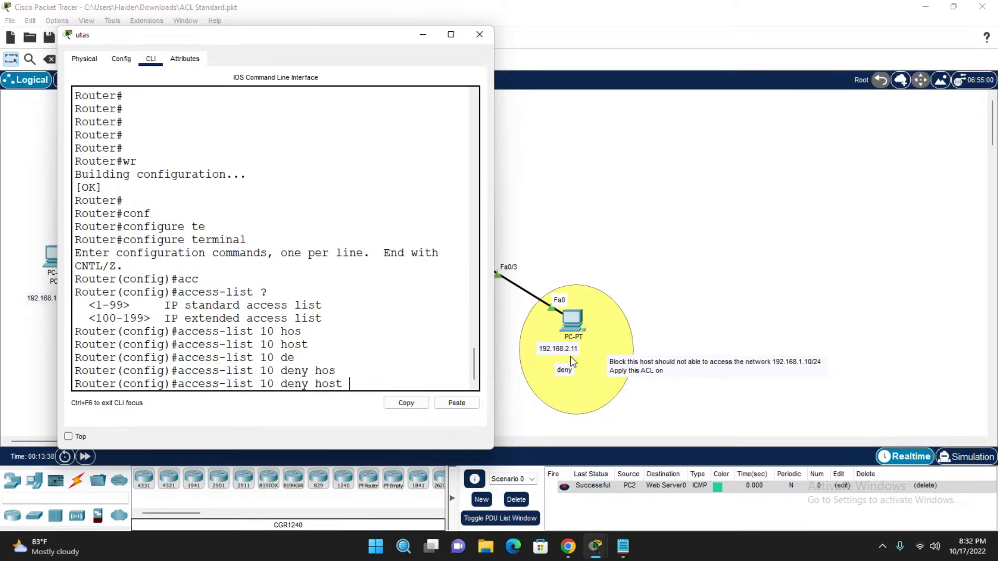
pyautogui.write('192.168.2.11')
pyautogui.press('Return')
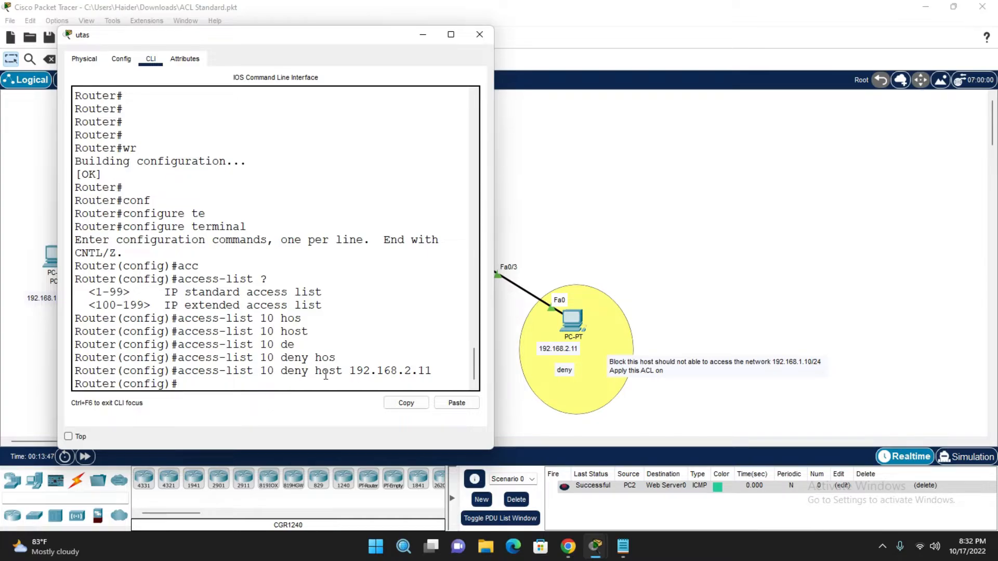
pyautogui.moveTo(288, 371); pyautogui.dragTo(433, 370)
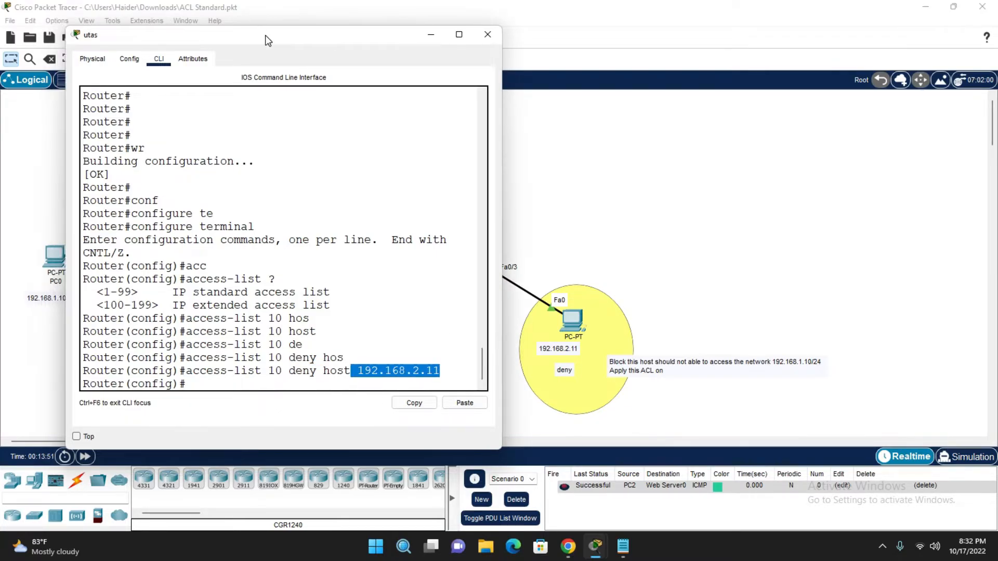
pyautogui.moveTo(249, 34); pyautogui.dragTo(672, 24)
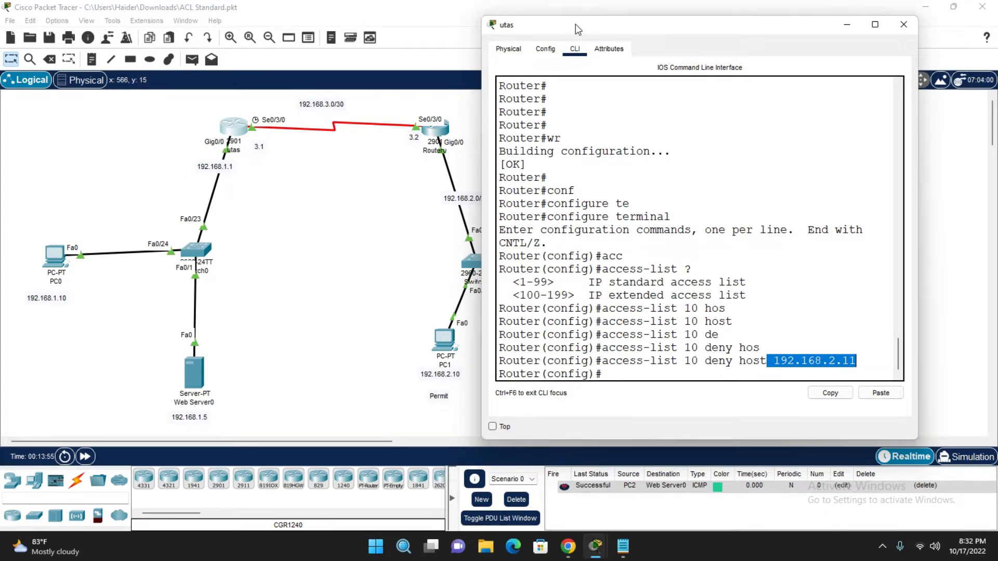
pyautogui.moveTo(575, 24); pyautogui.dragTo(297, 33)
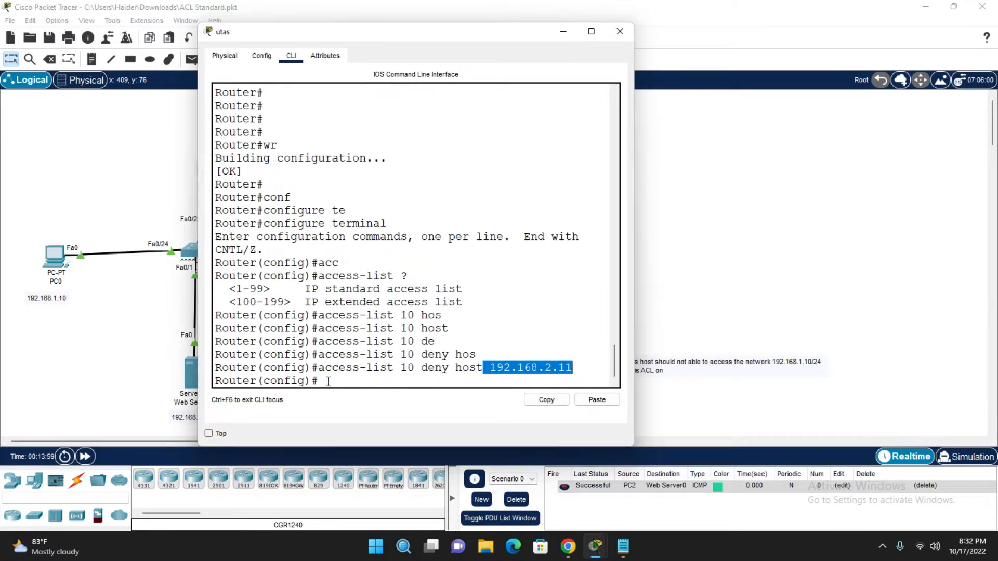
# Step: Add a second entry to access list 10 on the utas router that permits any source
pyautogui.click(351, 383)
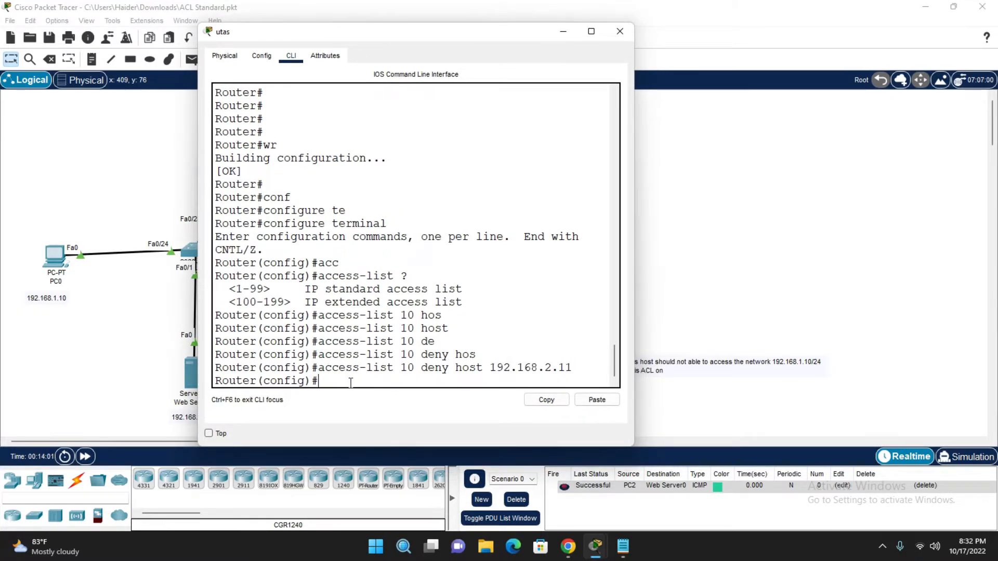
pyautogui.write('acc')
pyautogui.press('Tab')
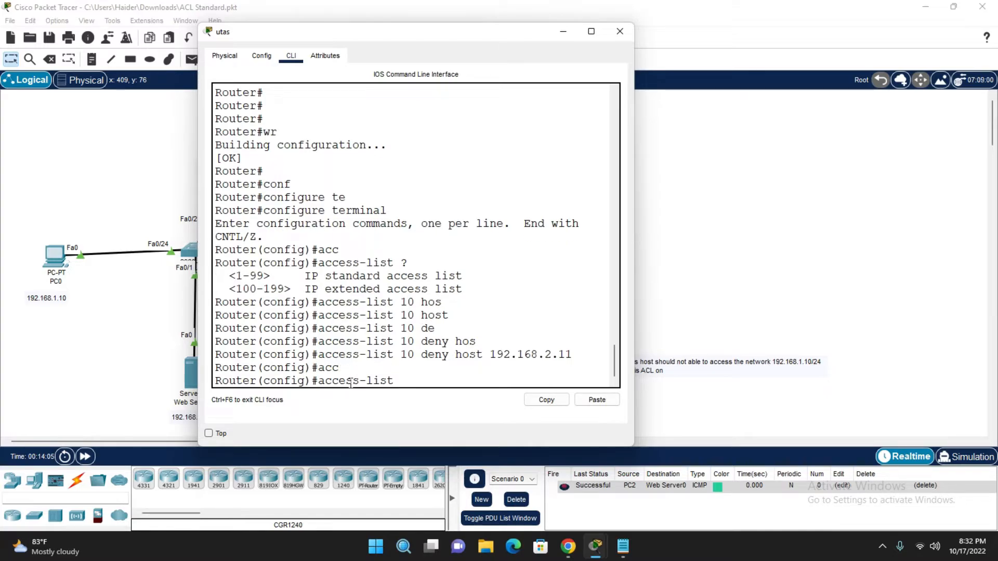
pyautogui.moveTo(429, 30); pyautogui.dragTo(790, 30)
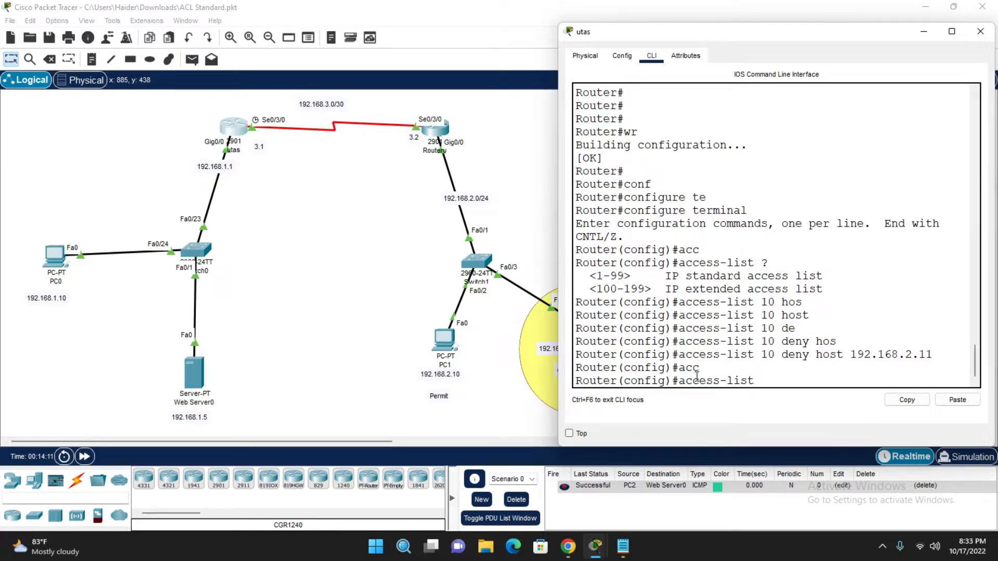
pyautogui.write('10 per')
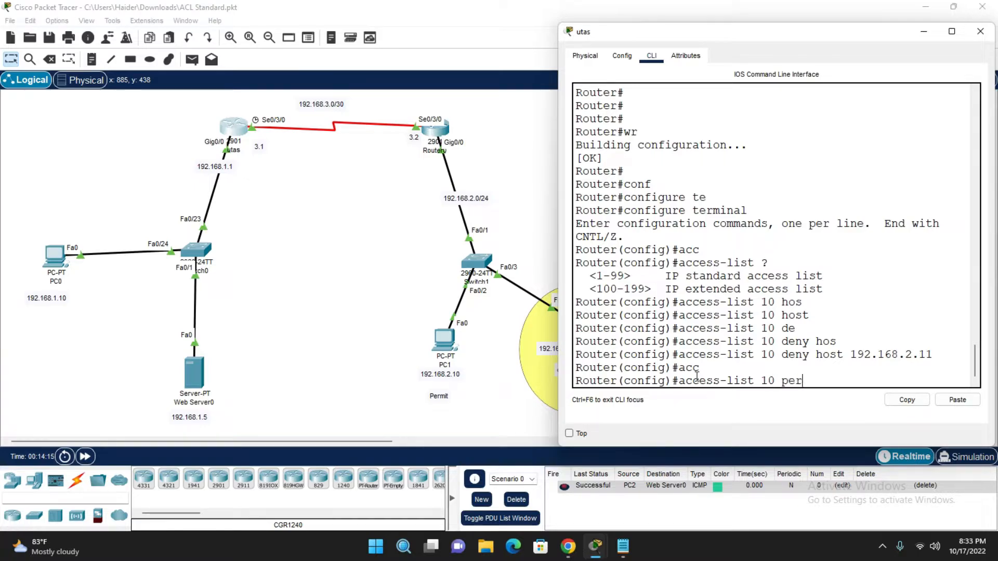
pyautogui.press('Tab')
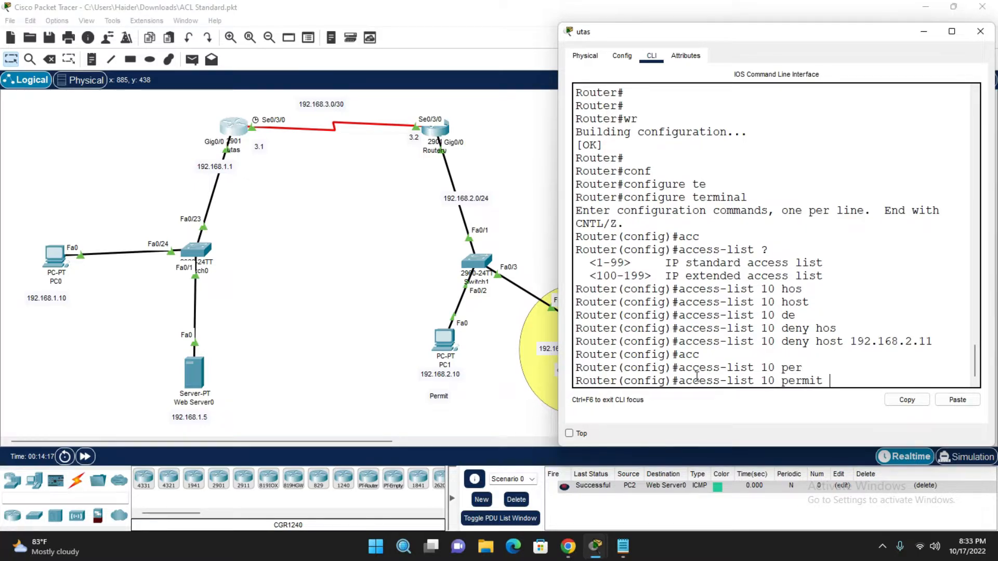
pyautogui.write('an')
pyautogui.press('Tab')
pyautogui.press('Return')
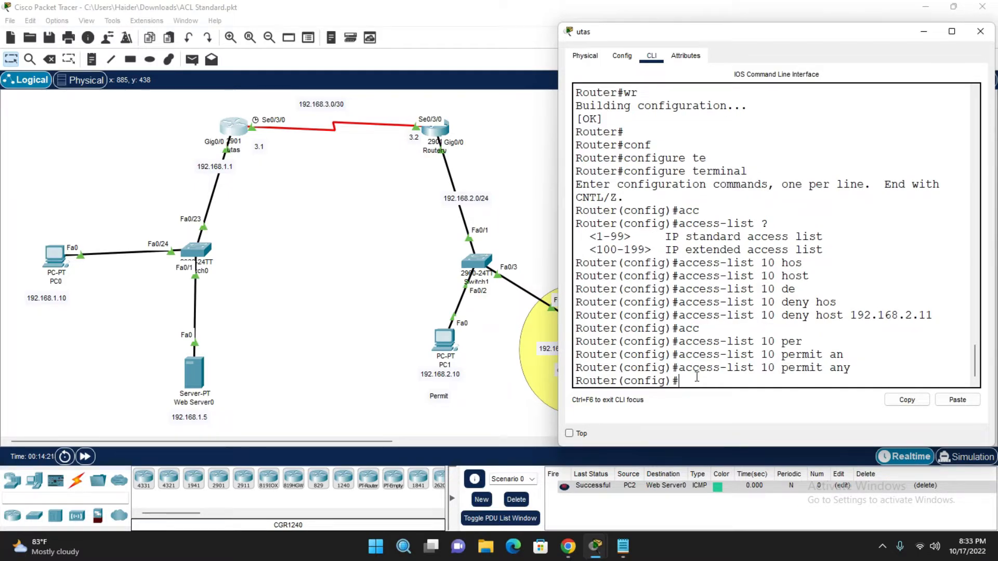
# Step: Display the running configuration with do show run and check the access-list 10 entries
pyautogui.moveTo(873, 368); pyautogui.dragTo(672, 355)
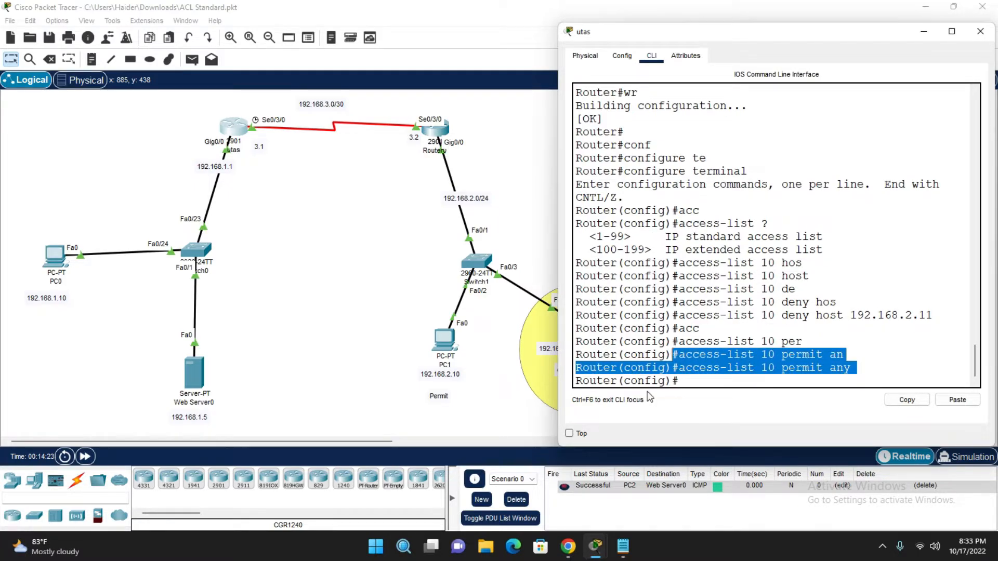
pyautogui.click(690, 383)
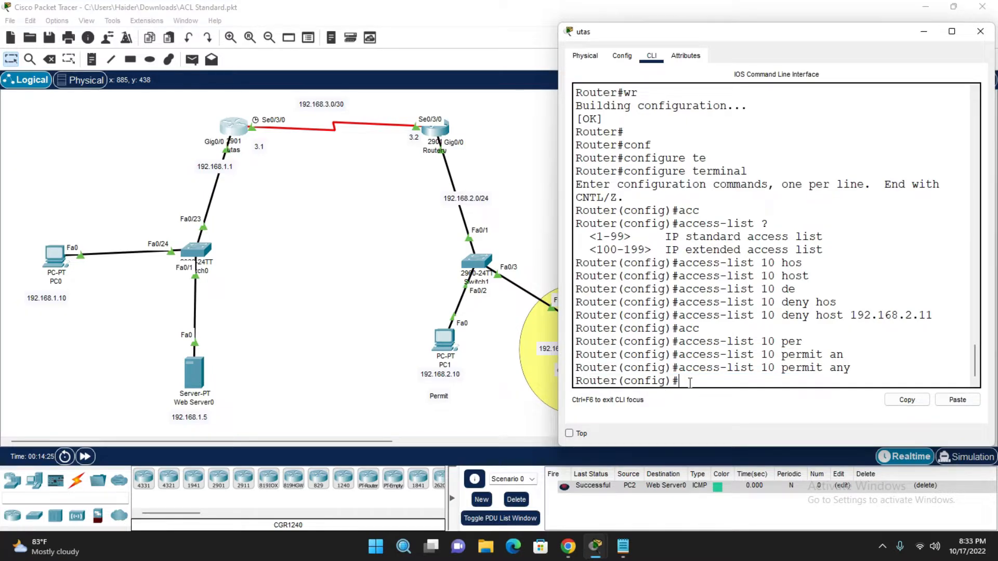
pyautogui.write('do show run')
pyautogui.press('Return')
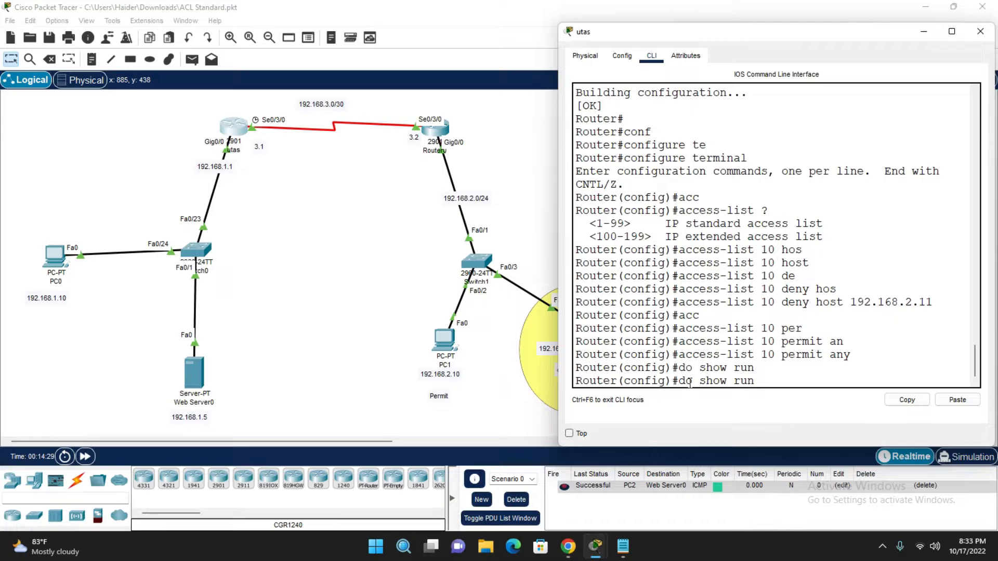
pyautogui.press('space')
pyautogui.press('space')
pyautogui.press('space')
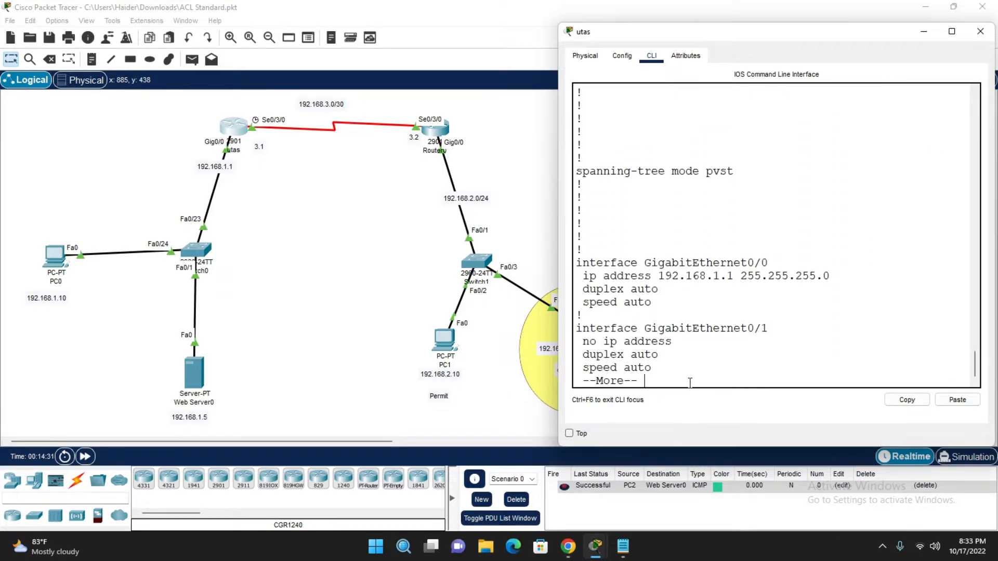
pyautogui.press('space')
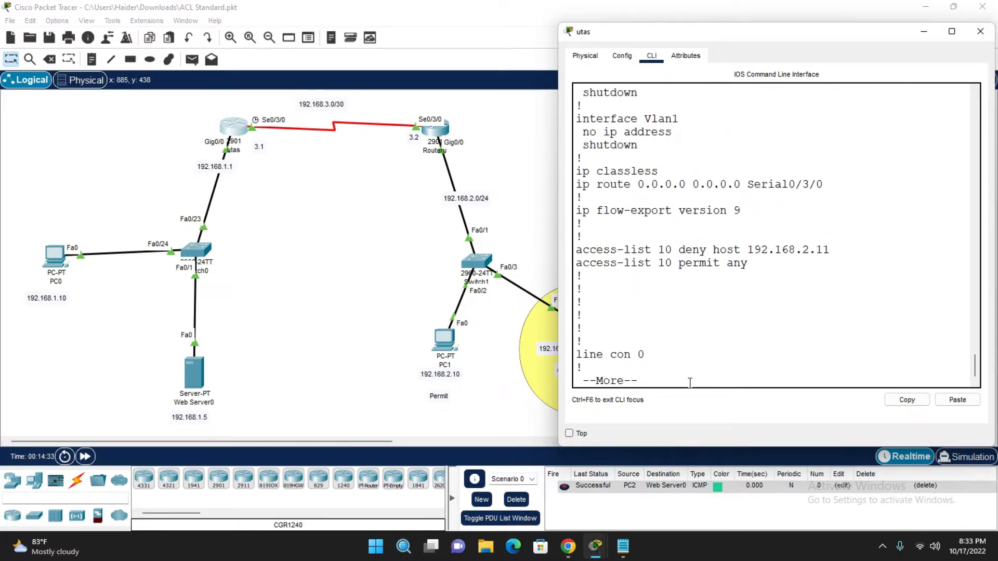
pyautogui.moveTo(577, 248); pyautogui.dragTo(831, 249)
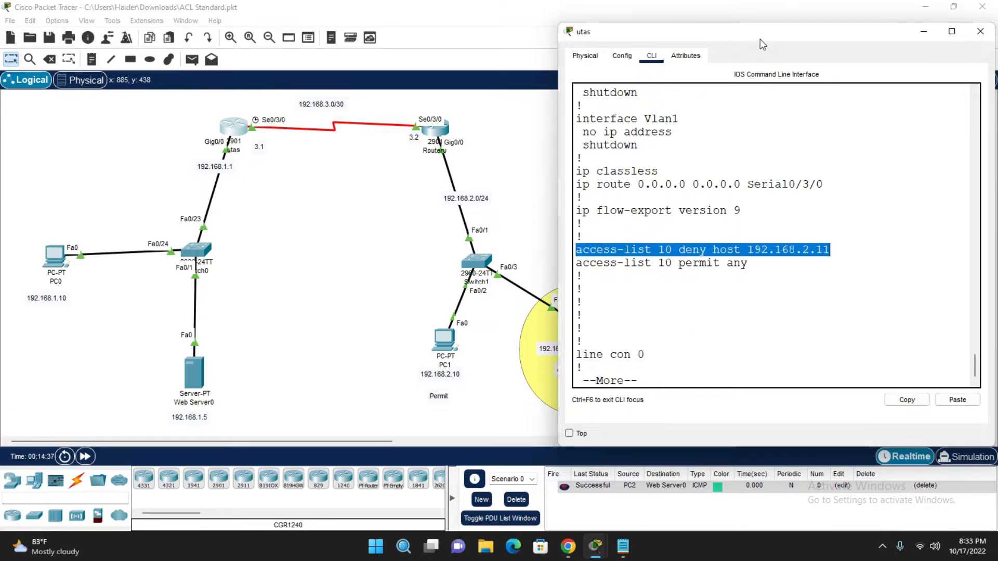
pyautogui.moveTo(760, 39); pyautogui.dragTo(849, 25)
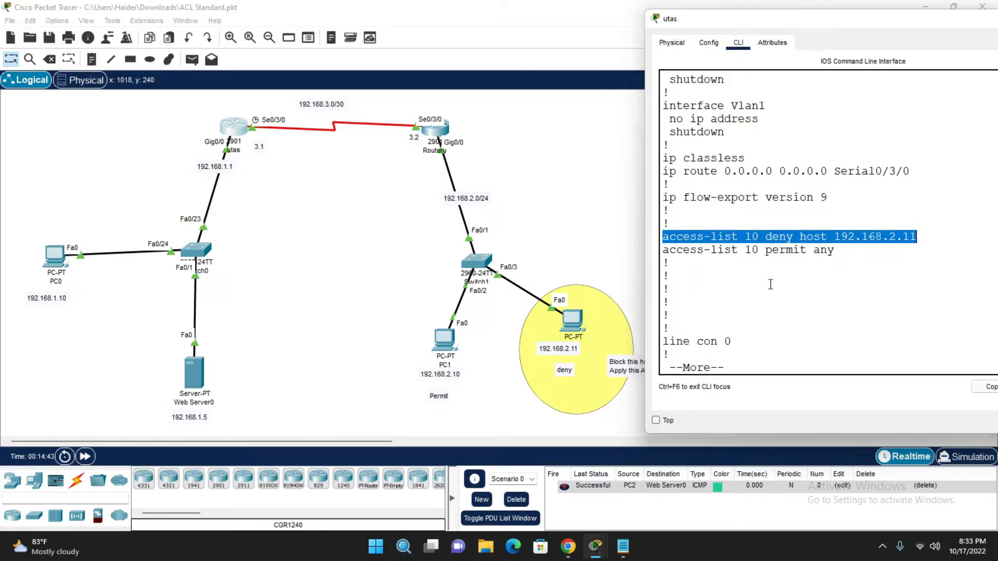
# Step: Page through the rest of the running configuration until the configuration prompt returns
pyautogui.click(714, 324)
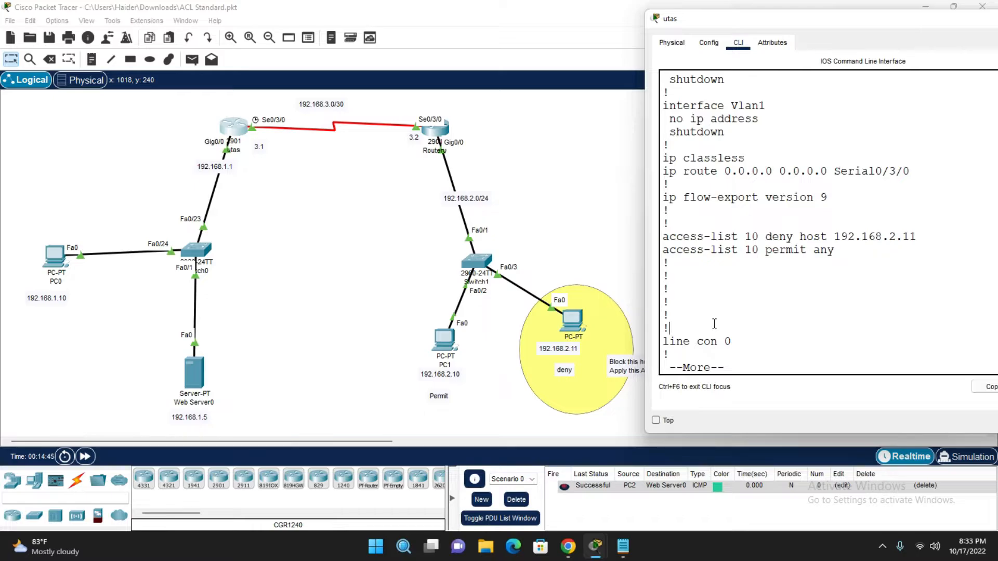
pyautogui.press('Return')
pyautogui.press('Return')
pyautogui.press('Return')
pyautogui.press('Return')
pyautogui.press('Return')
pyautogui.press('Return')
pyautogui.press('Return')
pyautogui.press('Return')
pyautogui.press('Return')
pyautogui.press('Return')
pyautogui.press('Return')
pyautogui.press('Return')
pyautogui.press('Return')
pyautogui.press('Return')
pyautogui.press('Return')
pyautogui.press('Return')
pyautogui.press('Return')
pyautogui.press('Return')
pyautogui.press('Return')
pyautogui.press('Return')
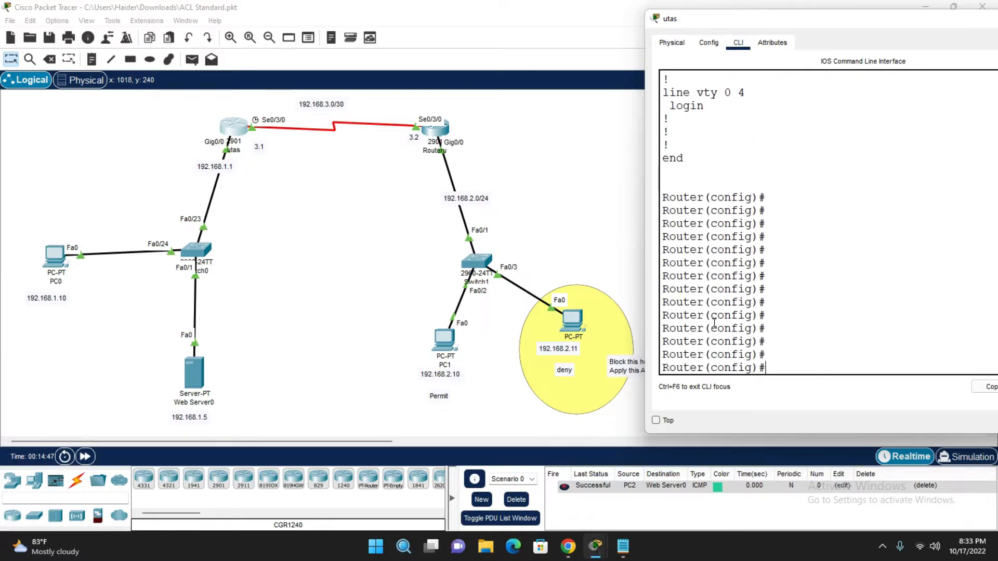
pyautogui.scroll(2, 714, 324)
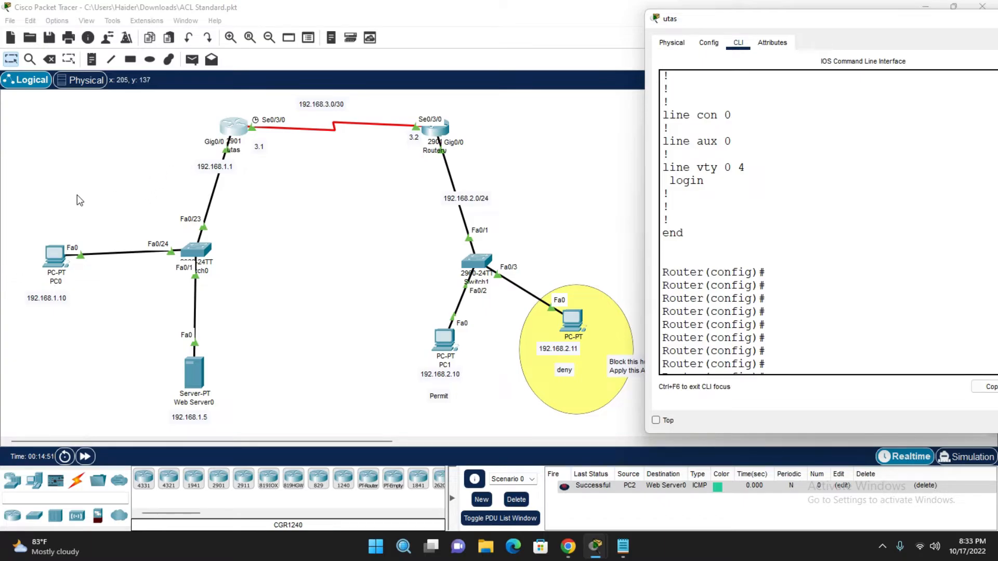
pyautogui.moveTo(67, 130); pyautogui.dragTo(289, 202)
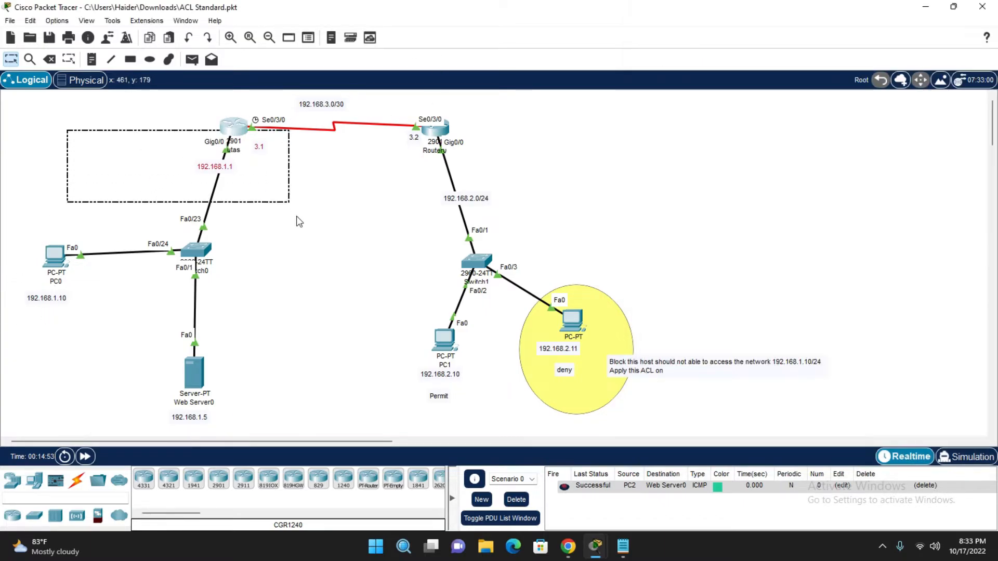
pyautogui.click(297, 219)
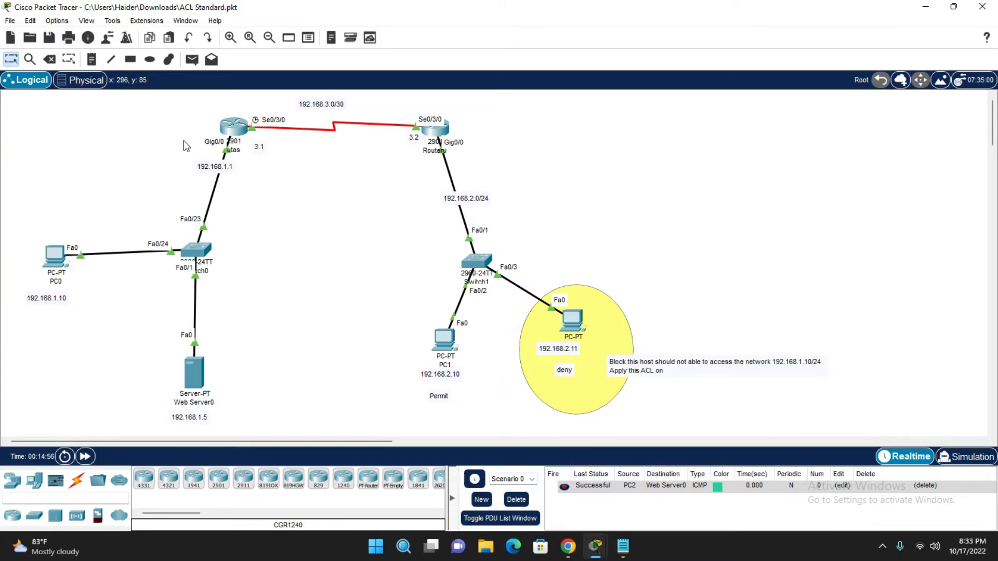
# Step: Reopen the utas router's command line and enter interface configuration mode for gigabitEthernet 0/0
pyautogui.click(237, 131)
pyautogui.moveTo(780, 20); pyautogui.dragTo(623, 27)
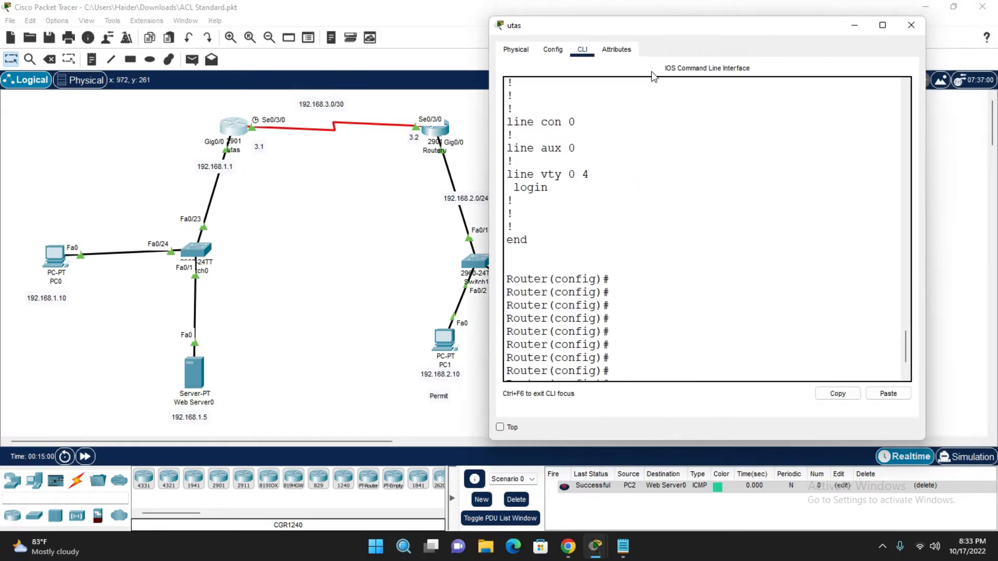
pyautogui.scroll(-2, 635, 354)
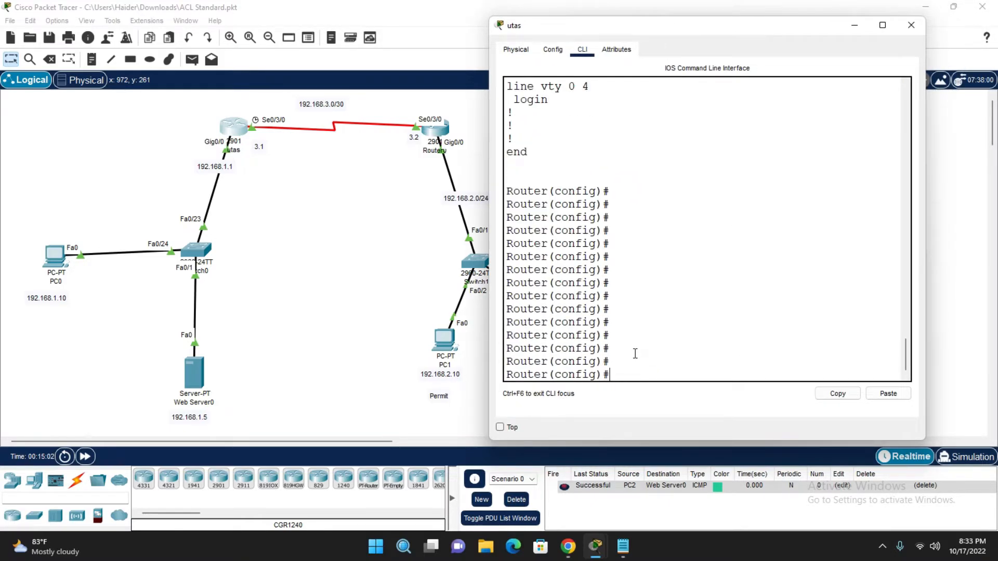
pyautogui.write('inter')
pyautogui.press('Tab')
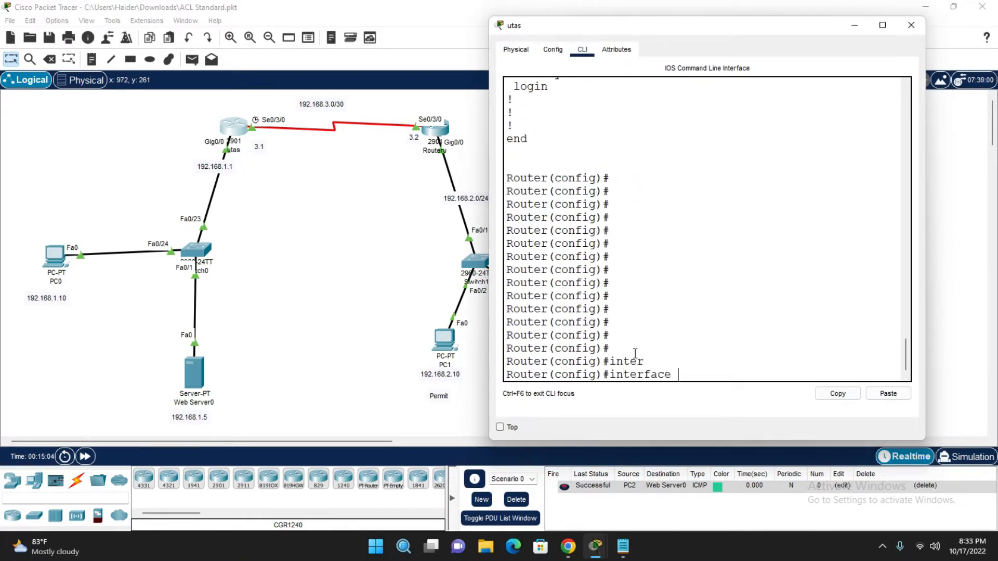
pyautogui.write('gi')
pyautogui.press('Tab')
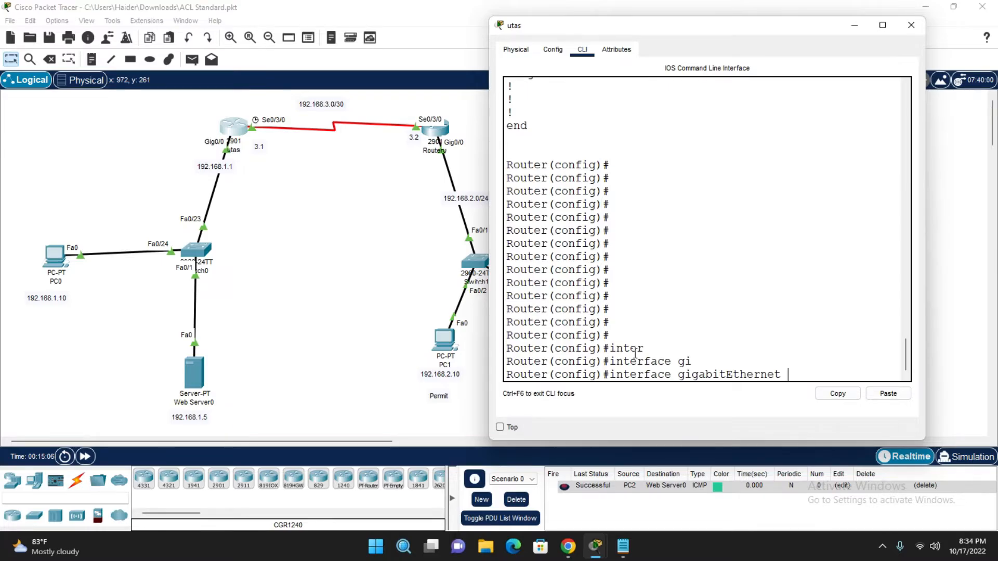
pyautogui.write('0/0')
pyautogui.press('Return')
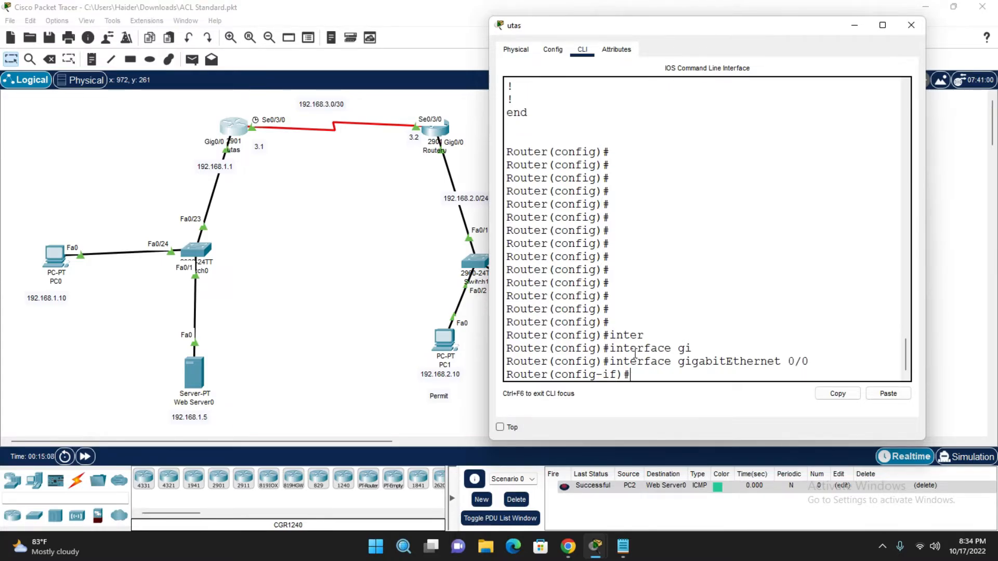
# Step: Apply access list 10 to gigabitEthernet 0/0 in the outbound direction with ip access-group 10 out
pyautogui.write('ip acc')
pyautogui.press('Tab')
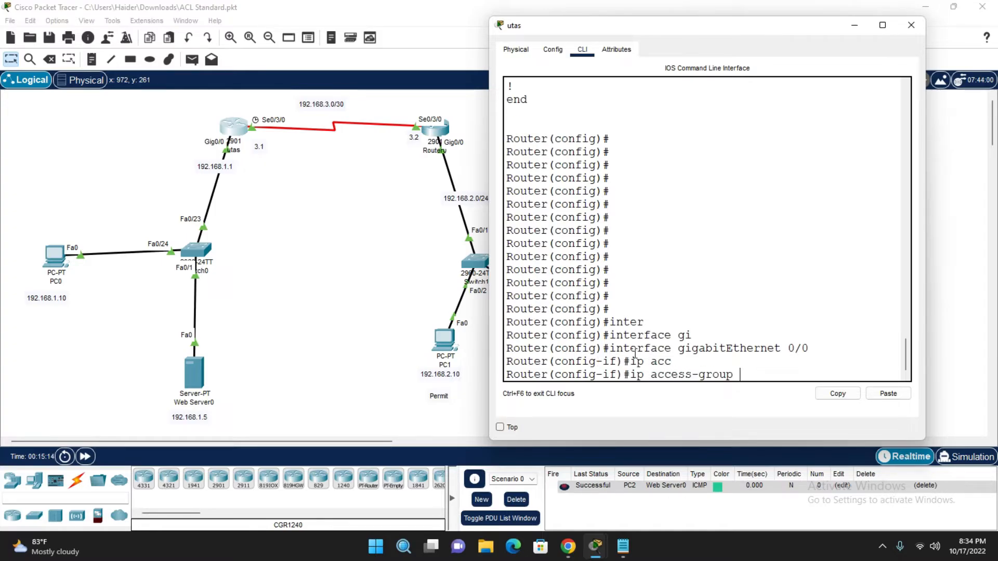
pyautogui.write('10 ?')
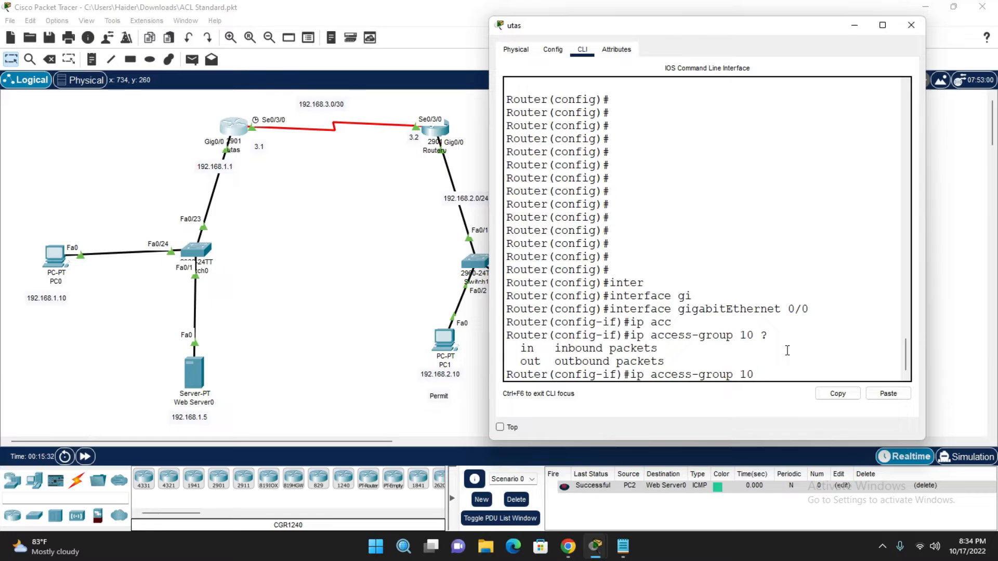
pyautogui.press('Return')
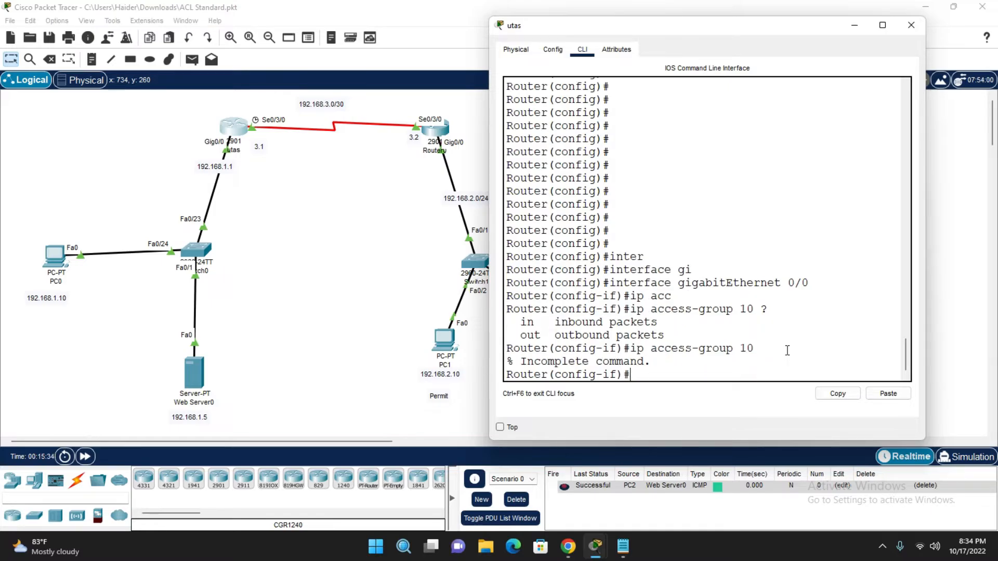
pyautogui.press('Up')
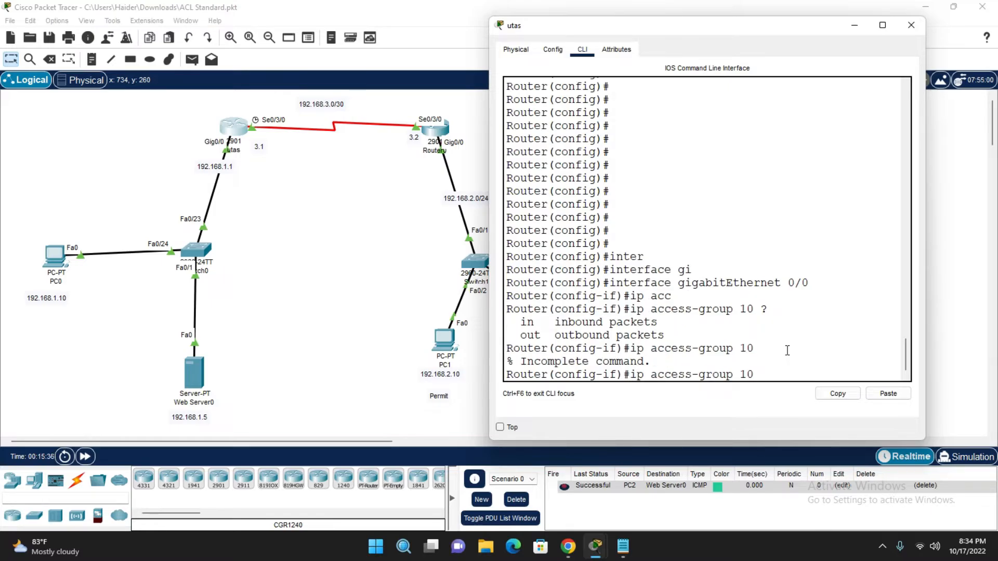
pyautogui.write('ou')
pyautogui.press('Tab')
pyautogui.press('Return')
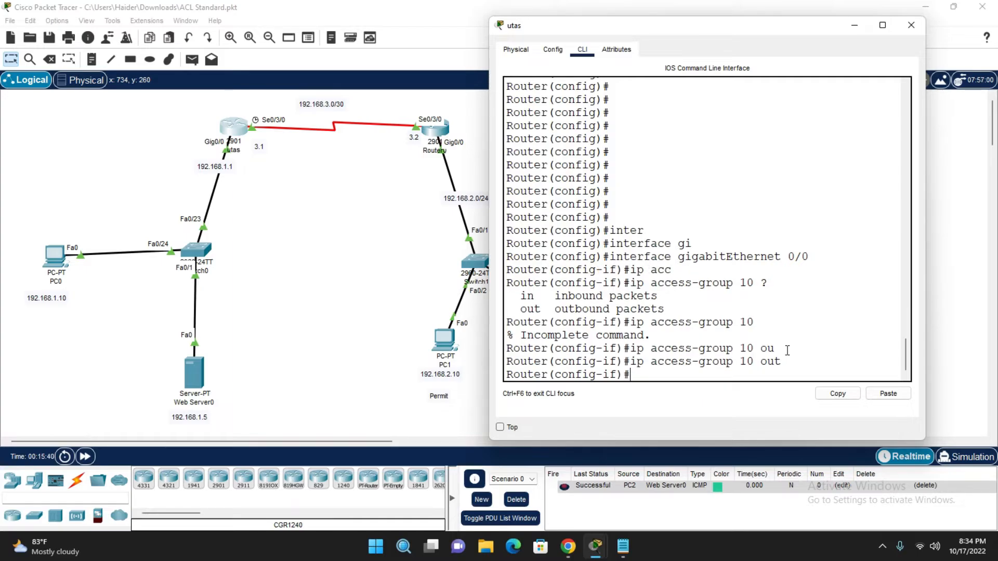
# Step: Display the running configuration with do show run and page down to the interface sections
pyautogui.moveTo(810, 257); pyautogui.dragTo(590, 257)
pyautogui.click(631, 375)
pyautogui.write('noshow ru')
pyautogui.press('Tab')
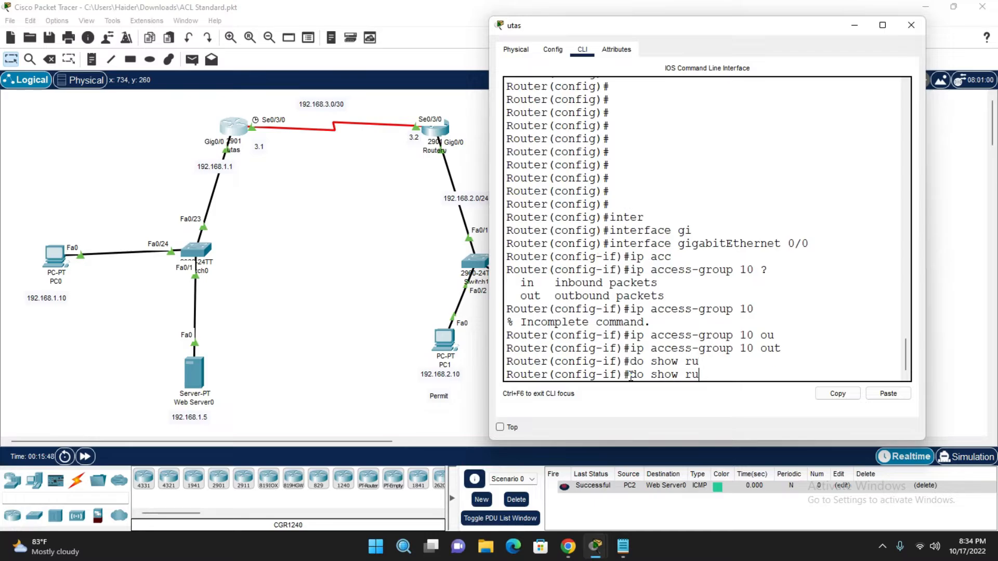
pyautogui.press('Return')
pyautogui.press('Return')
pyautogui.press('Return')
pyautogui.press('Return')
pyautogui.press('Return')
pyautogui.press('Return')
pyautogui.press('Return')
pyautogui.press('Return')
pyautogui.press('Return')
pyautogui.press('Return')
pyautogui.press('Return')
pyautogui.press('Return')
pyautogui.press('Return')
pyautogui.press('Return')
pyautogui.press('Return')
pyautogui.press('Return')
pyautogui.press('Return')
pyautogui.press('Return')
pyautogui.press('Return')
pyautogui.press('Return')
pyautogui.press('Return')
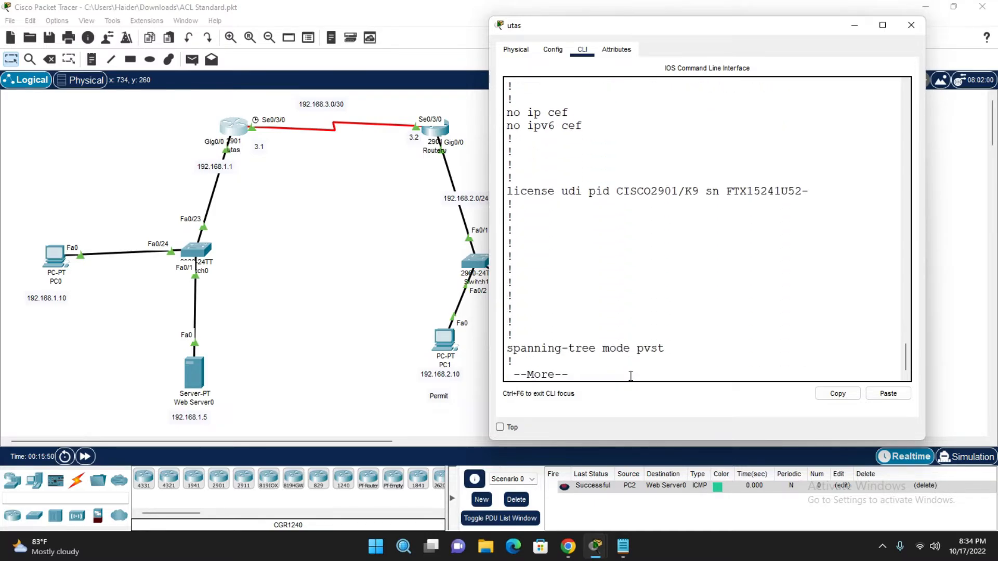
pyautogui.press('Return')
pyautogui.press('Return')
pyautogui.press('Return')
pyautogui.press('Return')
pyautogui.press('Return')
pyautogui.press('Return')
pyautogui.press('Return')
pyautogui.press('Return')
pyautogui.press('Return')
pyautogui.press('Return')
pyautogui.press('Return')
pyautogui.press('Return')
pyautogui.press('Return')
pyautogui.press('Return')
pyautogui.press('Return')
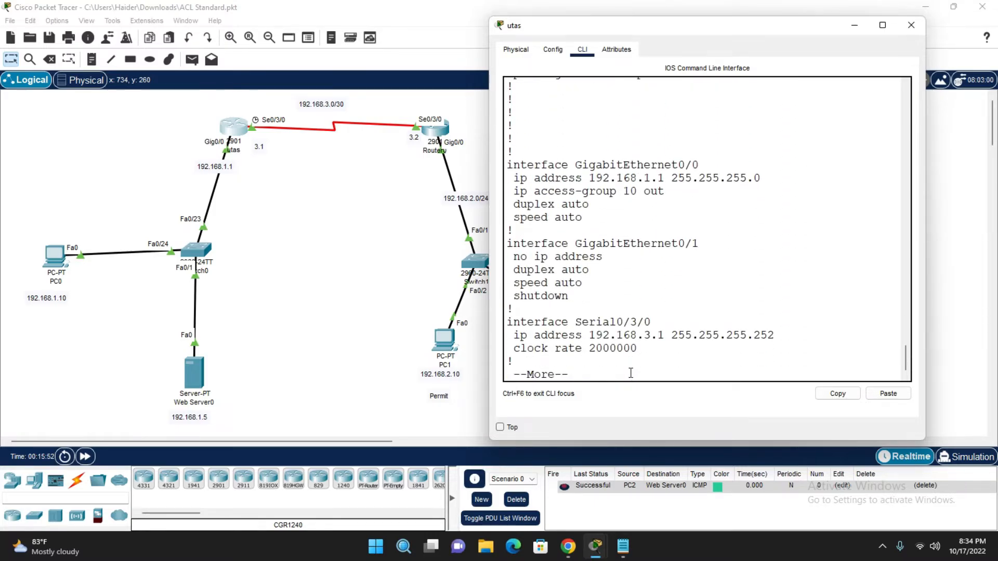
# Step: Check the GigabitEthernet0/0 address and access-group lines in the configuration output, and close the utas router's window
pyautogui.moveTo(600, 180); pyautogui.dragTo(502, 165)
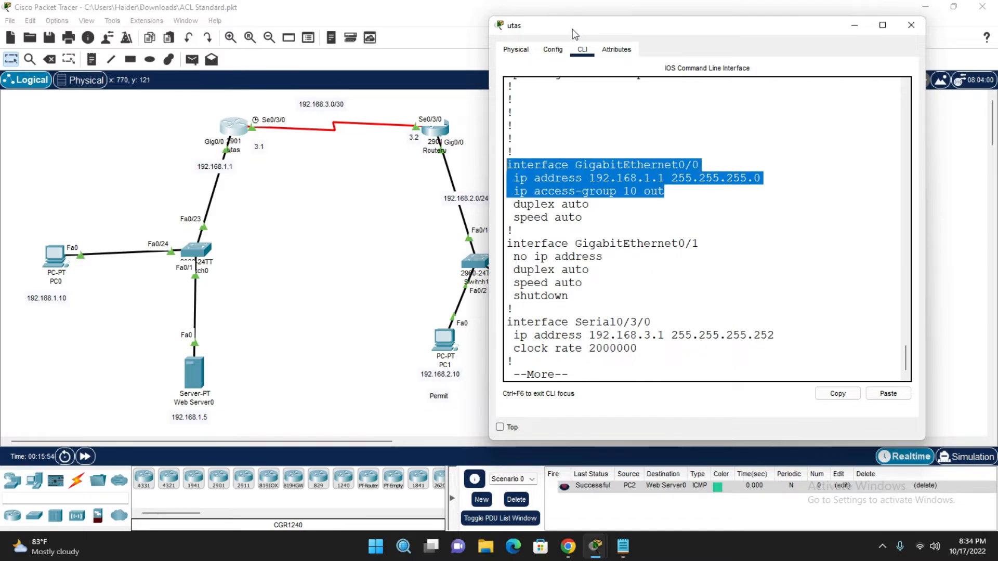
pyautogui.moveTo(574, 24); pyautogui.dragTo(158, 70)
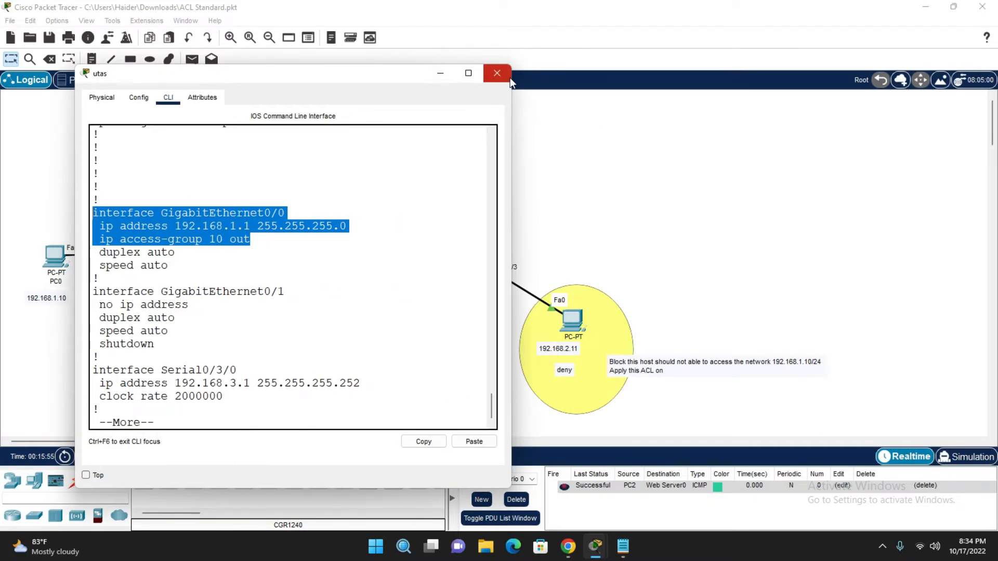
pyautogui.click(494, 73)
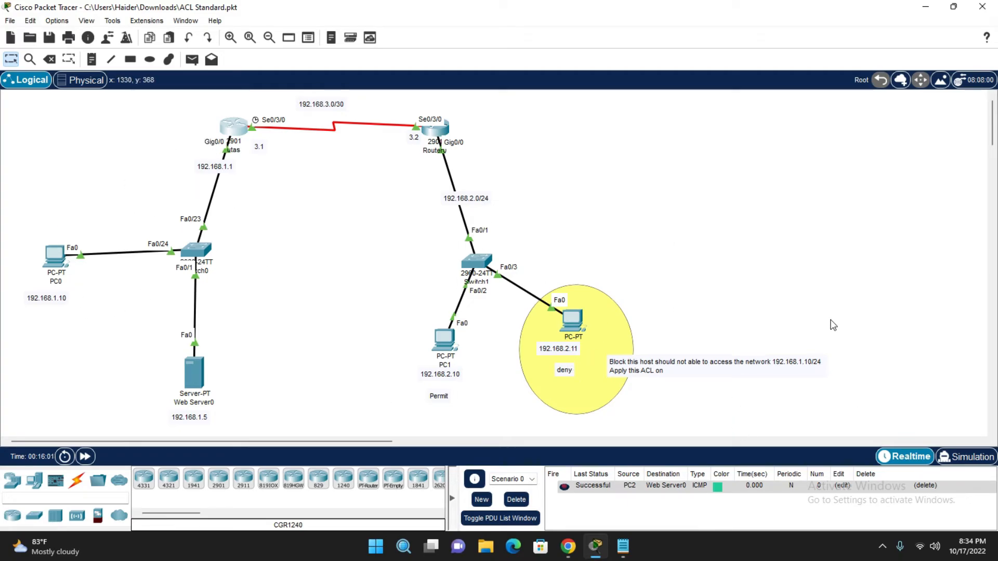
# Step: Open the command prompt on PC2, the denied host 192.168.2.11, and ping 192.168.1.10
pyautogui.click(571, 329)
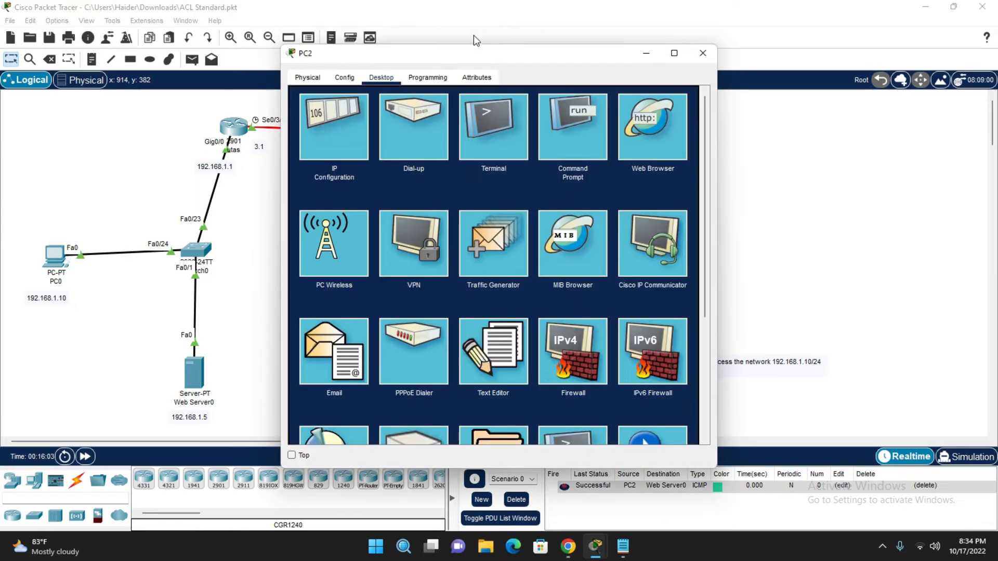
pyautogui.moveTo(420, 58); pyautogui.dragTo(570, 46)
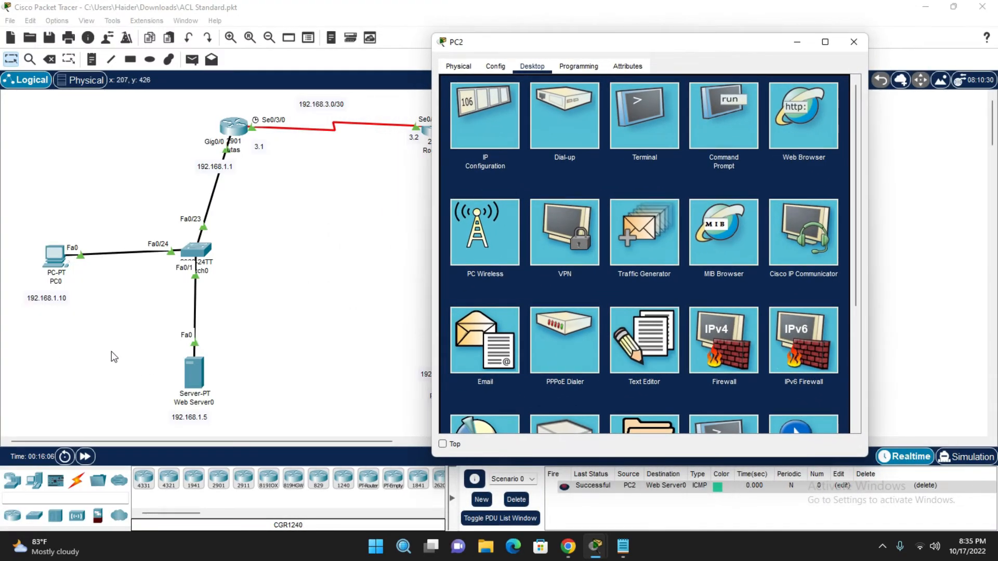
pyautogui.click(743, 117)
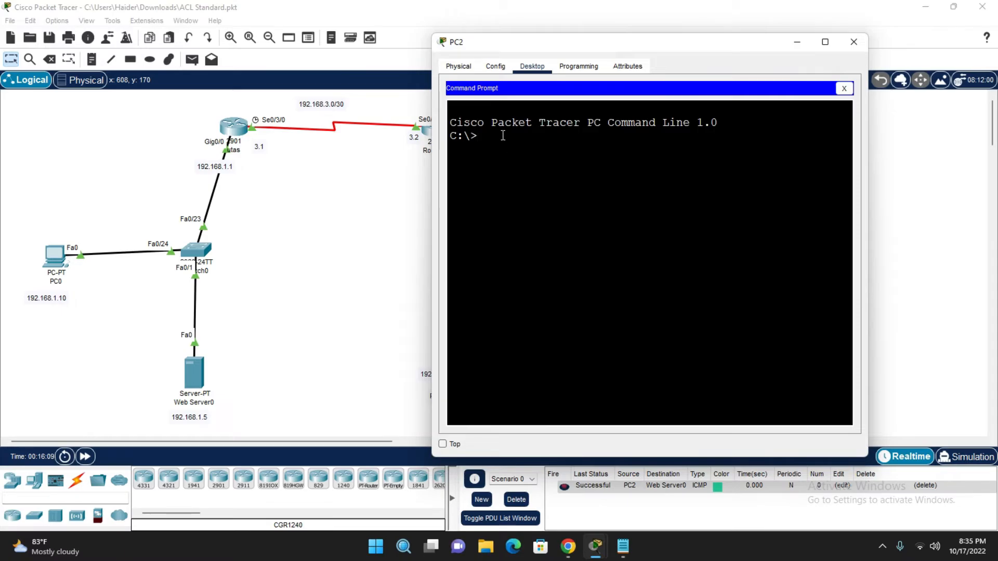
pyautogui.write('ping 192.168.1.10')
pyautogui.press('Return')
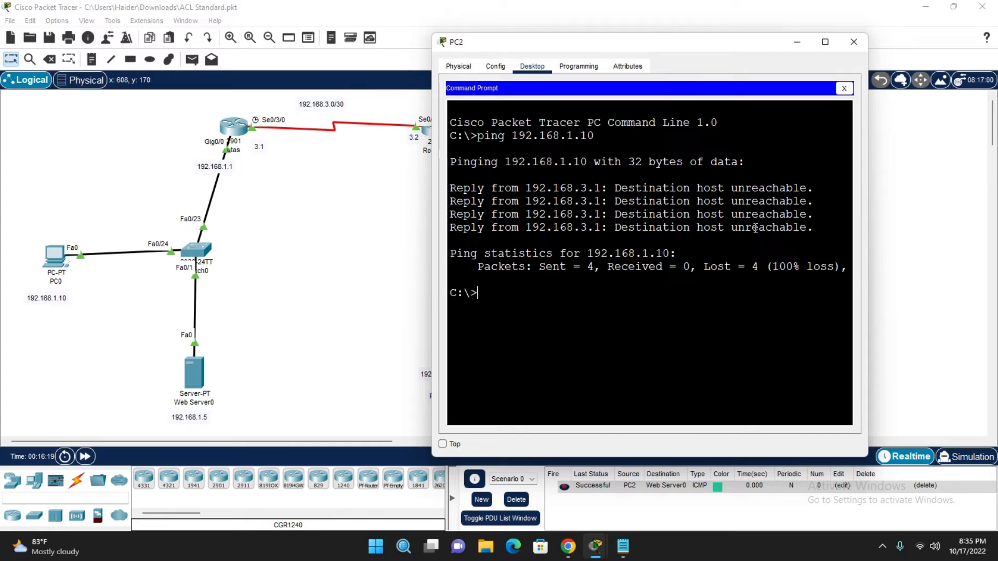
# Step: Ping the web server at 192.168.1.5 from PC2 and close the PC2 window
pyautogui.press('Up')
pyautogui.press('BackSpace')
pyautogui.press('BackSpace')
pyautogui.write('5')
pyautogui.press('Return')
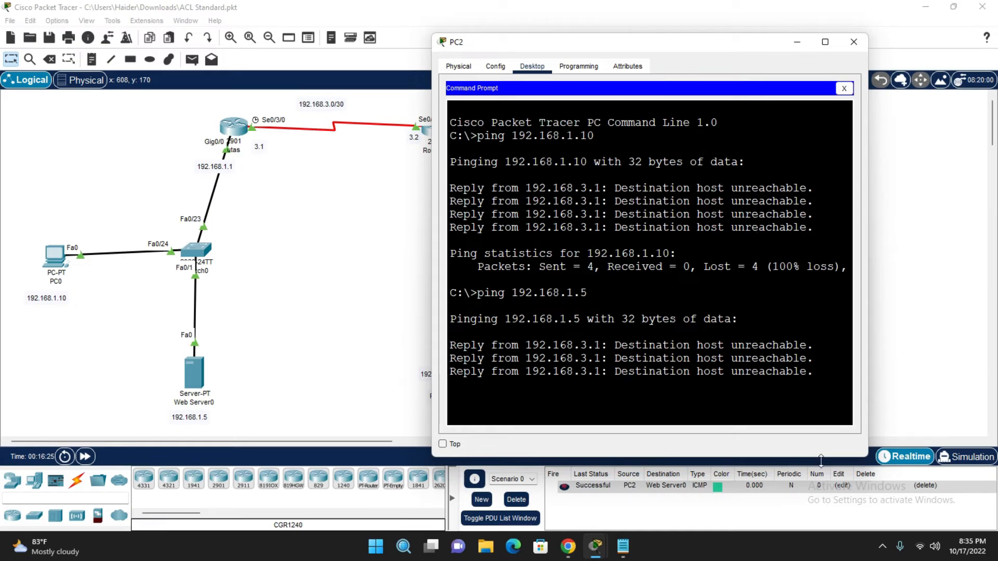
pyautogui.click(853, 42)
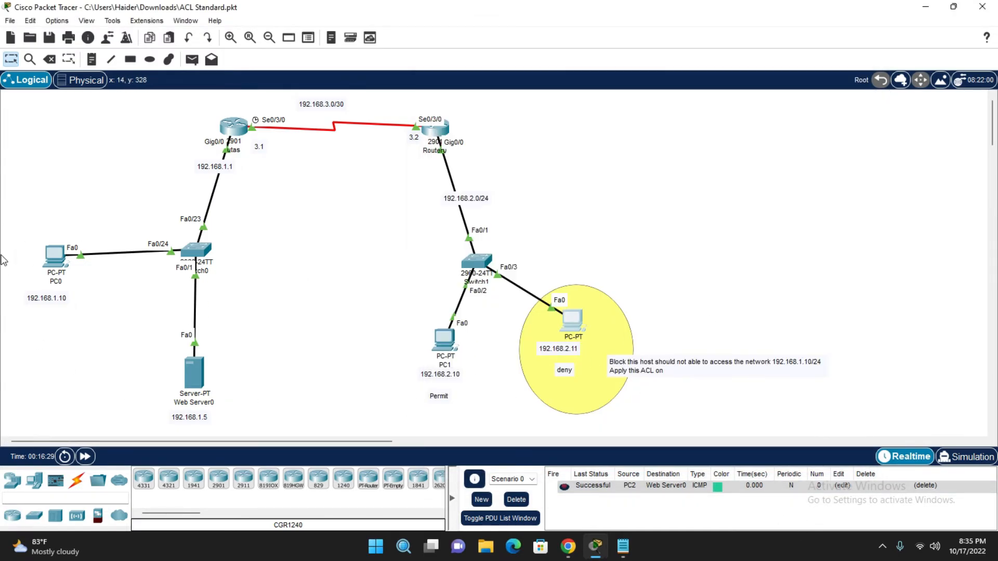
# Step: Ping the web server at 192.168.1.5 from PC1's command prompt, check the replies, and close the PC1 window
pyautogui.click(435, 341)
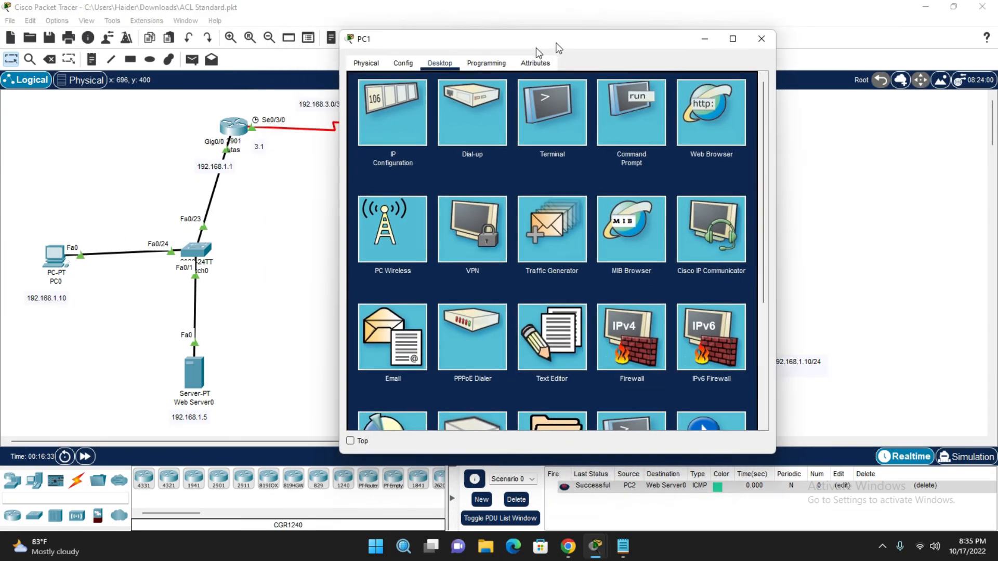
pyautogui.moveTo(536, 48); pyautogui.dragTo(679, 19)
pyautogui.click(758, 91)
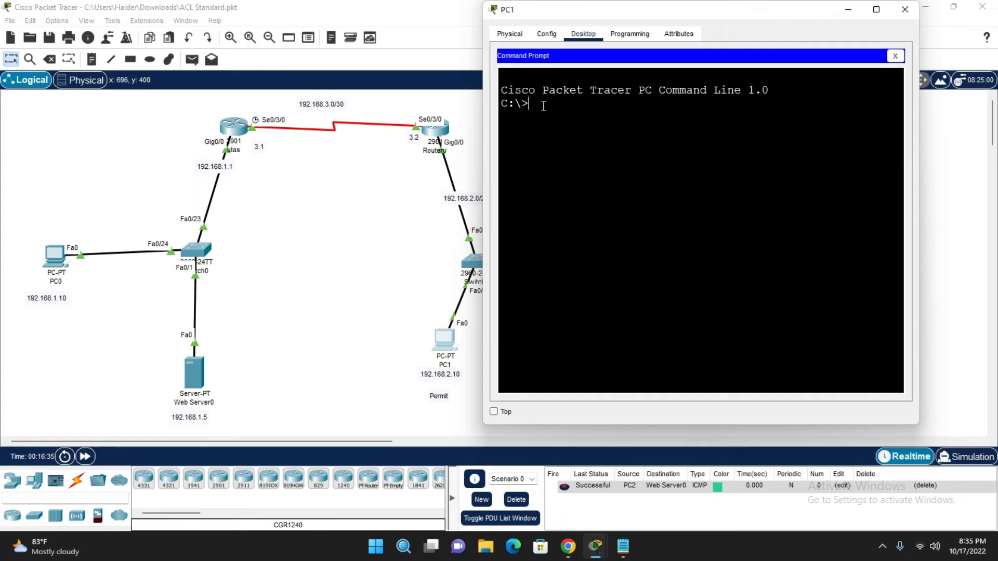
pyautogui.write('ping 192.168.1.5')
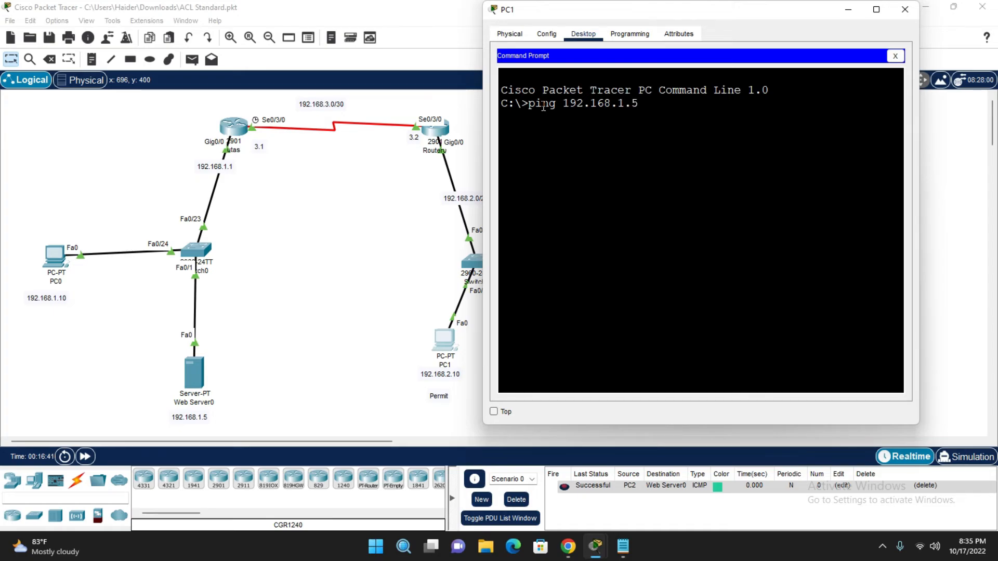
pyautogui.press('Return')
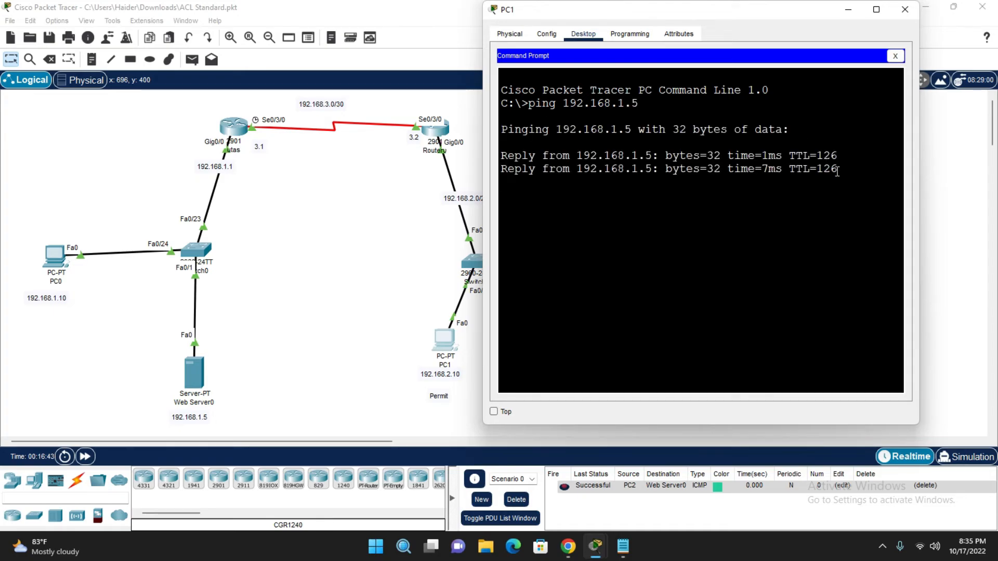
pyautogui.moveTo(838, 171); pyautogui.dragTo(456, 151)
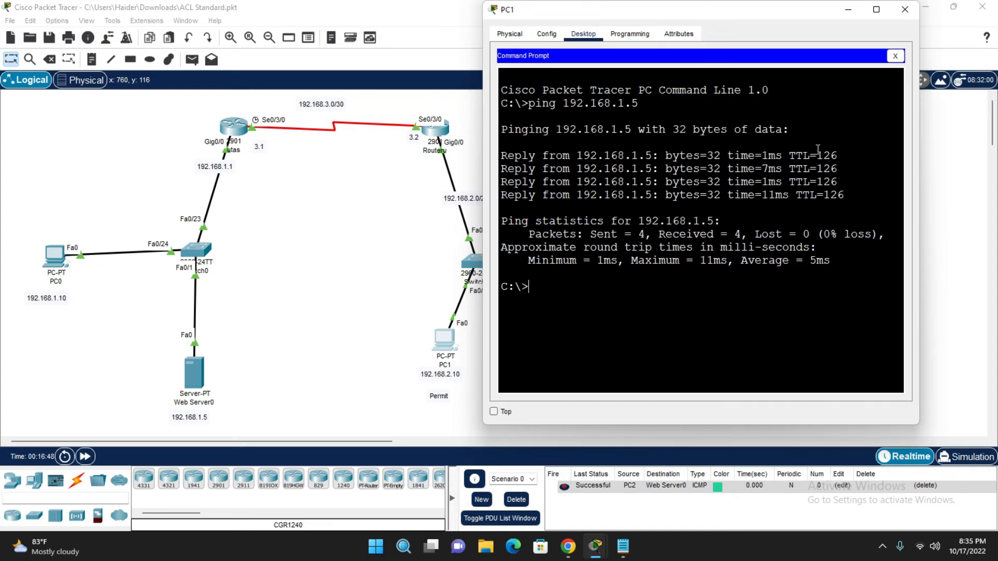
pyautogui.click(905, 9)
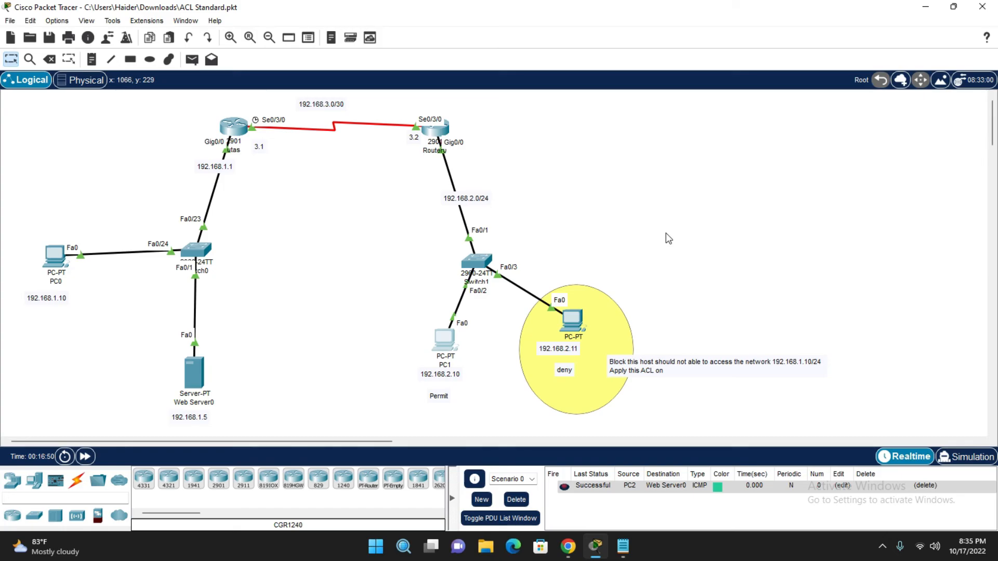